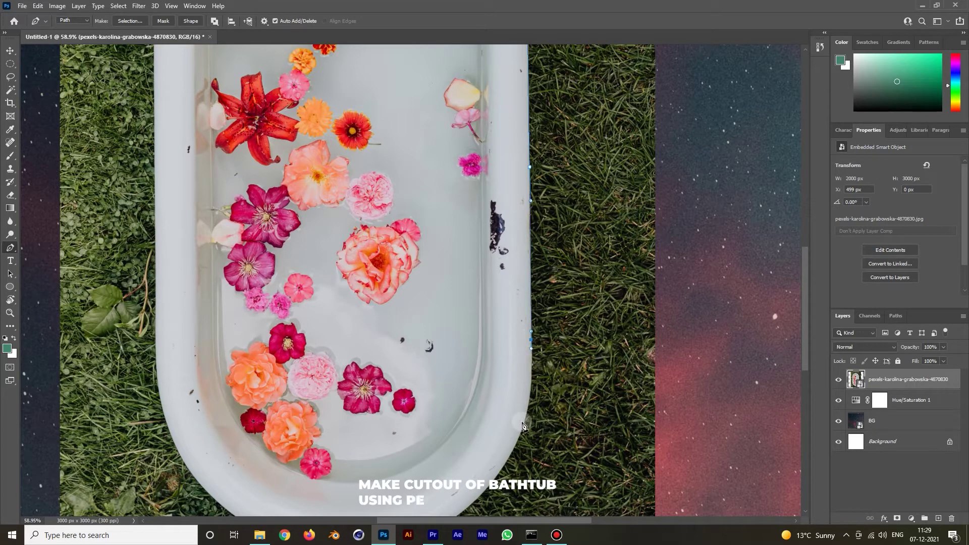
- Continue the Pen tool path along the outer rim of the bathtub, around its lower end to the lower-left curve
left_click_drag(518, 438, 497, 322)
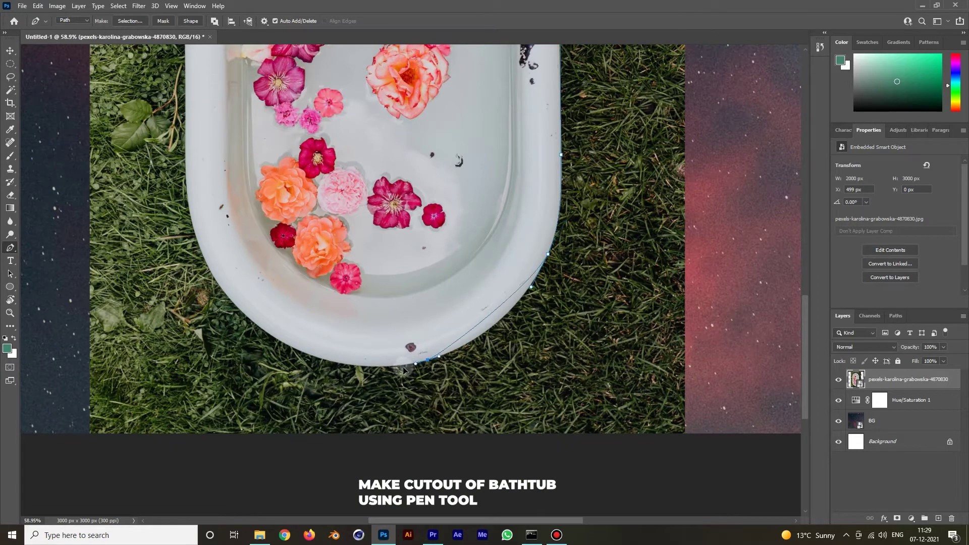
left_click_drag(354, 367, 376, 374)
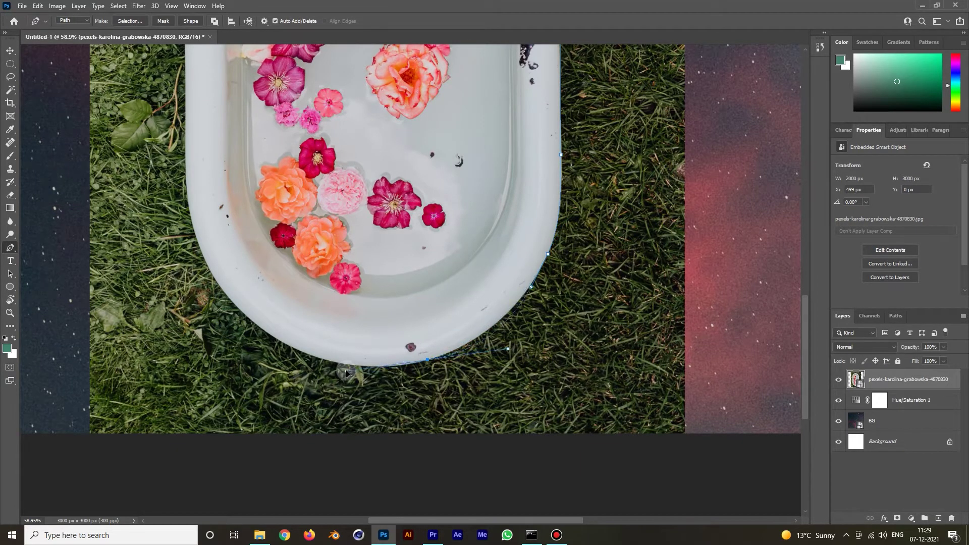
key("ctrl+z")
left_click_drag(347, 356, 557, 320)
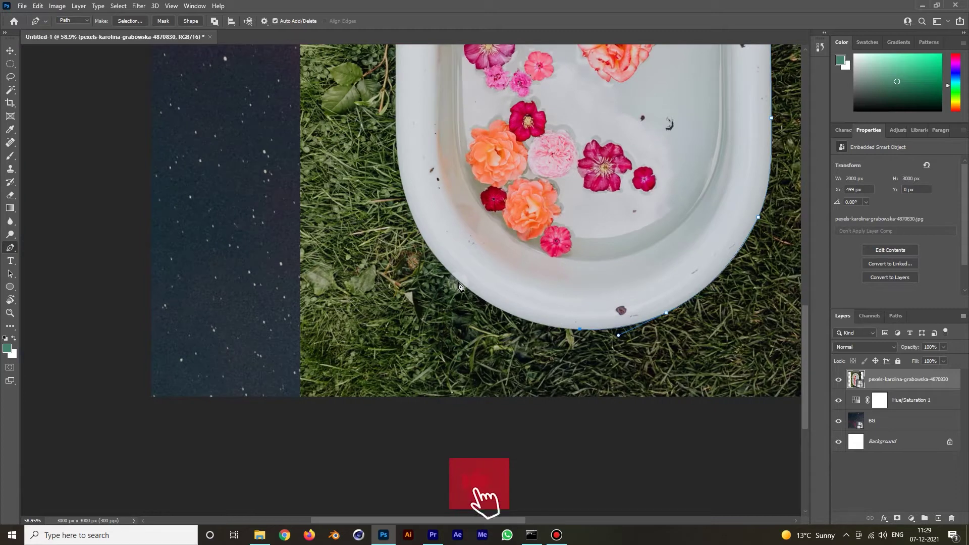
left_click_drag(457, 278, 403, 226)
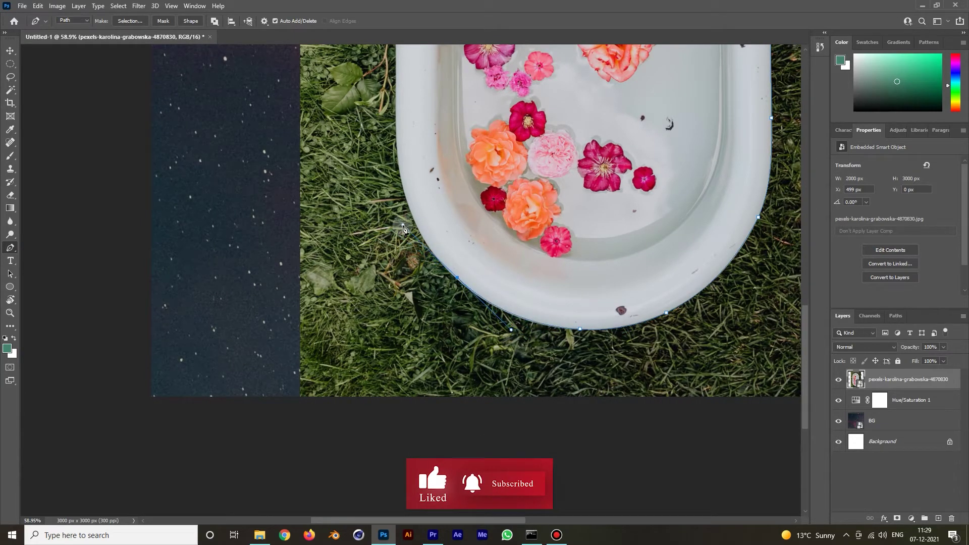
left_click(457, 278, "alt")
- Trace the path up the bathtub's left rim and around its upper end, closing it at the start point on the right rim
left_click_drag(400, 175, 410, 338)
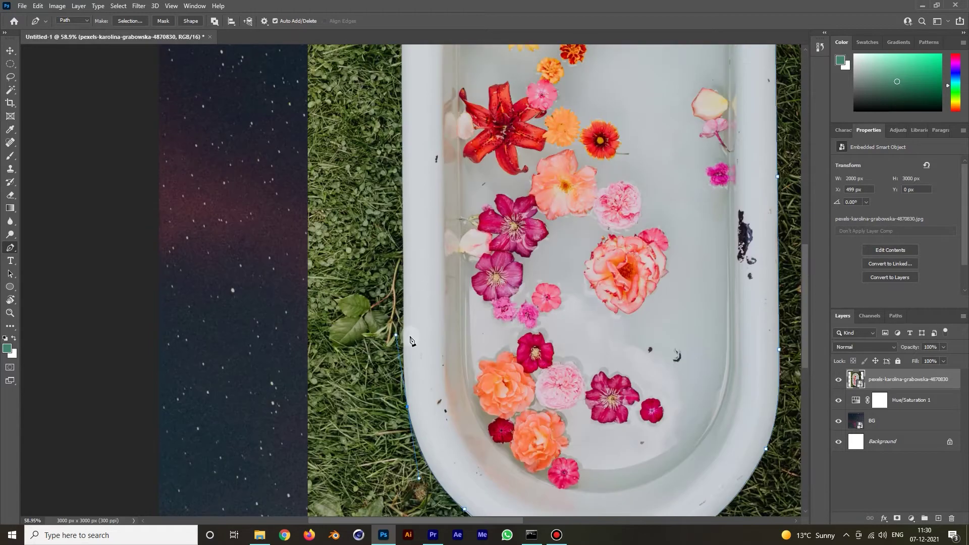
left_click(409, 408, "alt")
left_click_drag(405, 174, 424, 333)
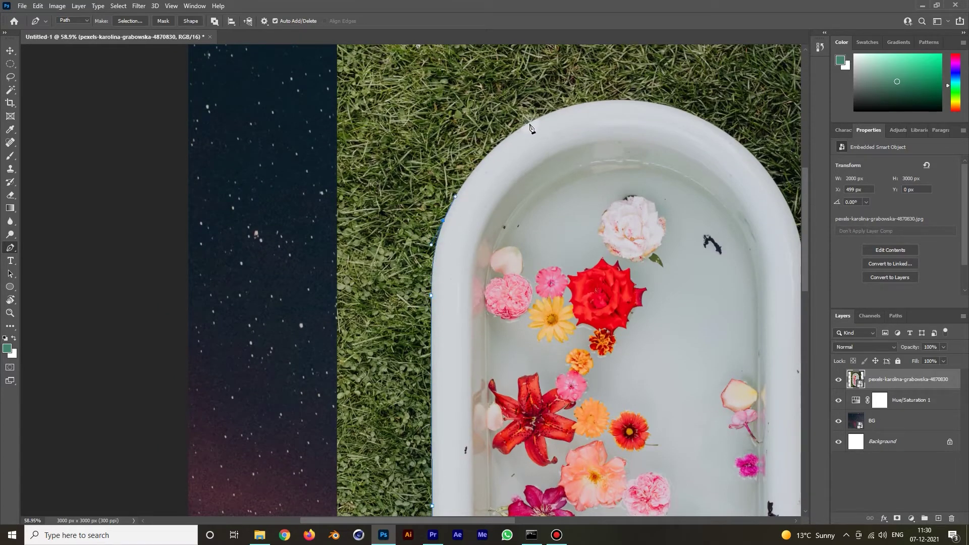
left_click_drag(531, 122, 576, 101)
left_click_drag(699, 116, 550, 68)
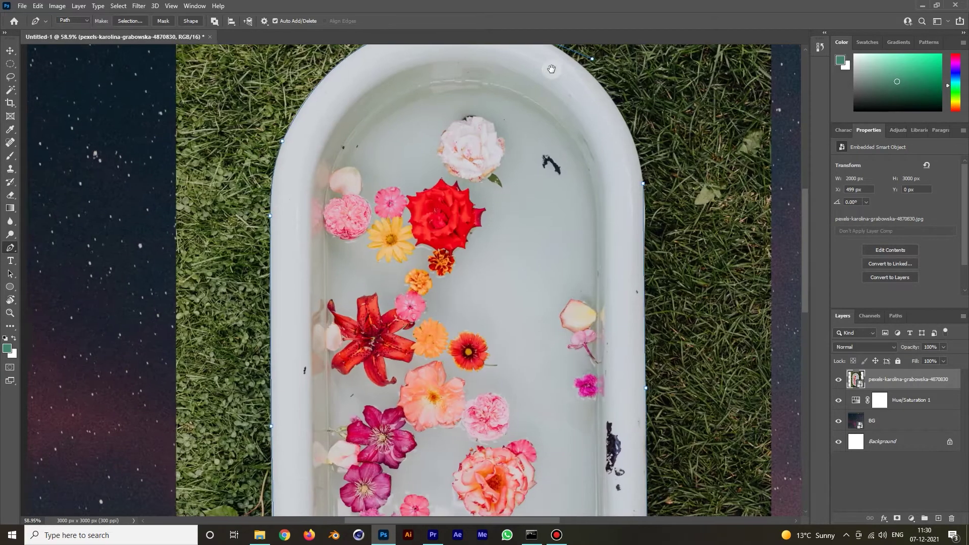
left_click_drag(642, 184, 662, 260)
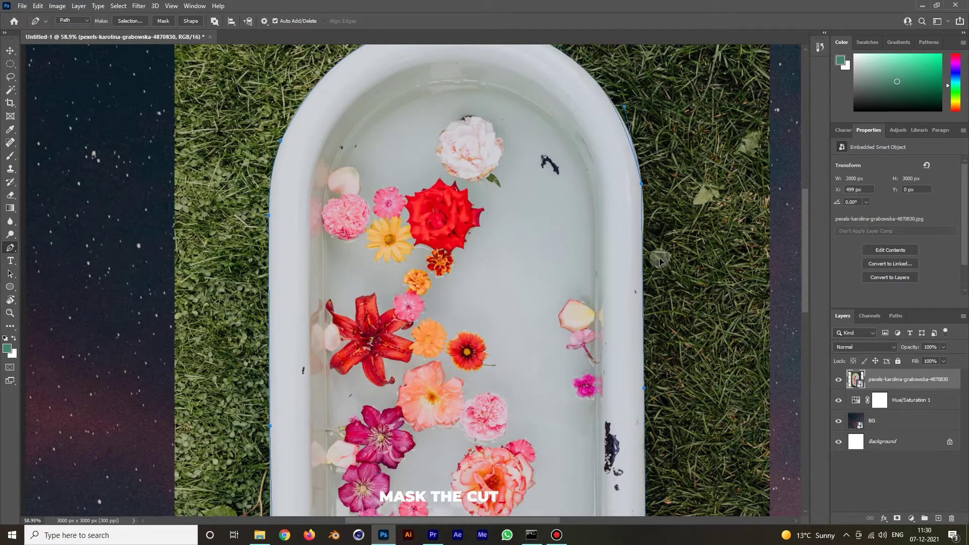
- Convert the bathtub path to a selection and mask the bathtub layer with it to remove the grass
left_click(130, 20)
left_click(533, 143)
scroll(540, 273, "down", 2)
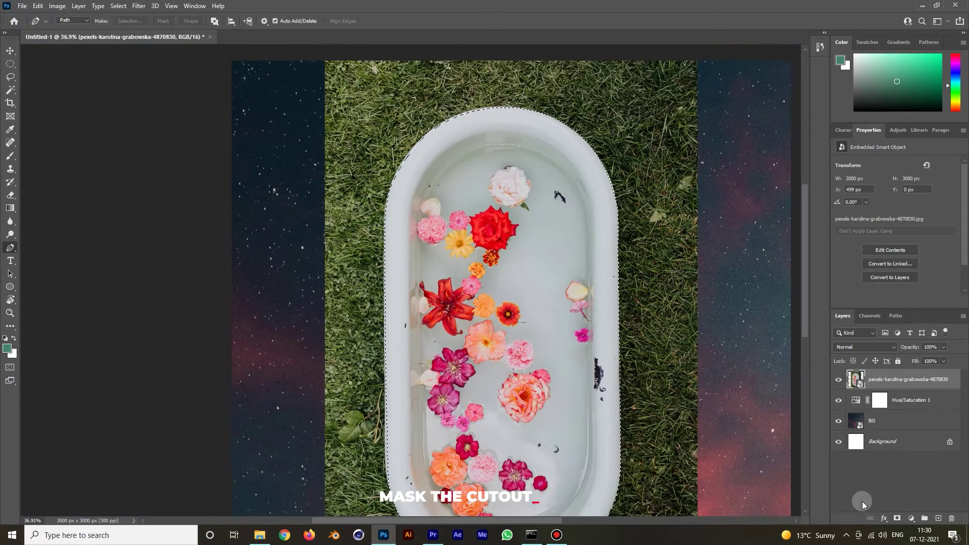
left_click(897, 519)
scroll(528, 345, "down", 2)
scroll(366, 401, "up", 1)
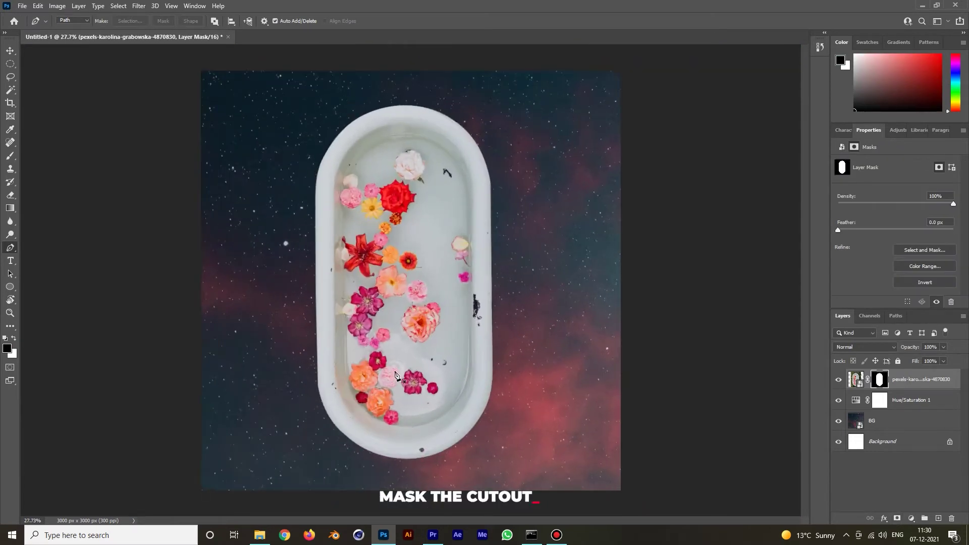
key("v")
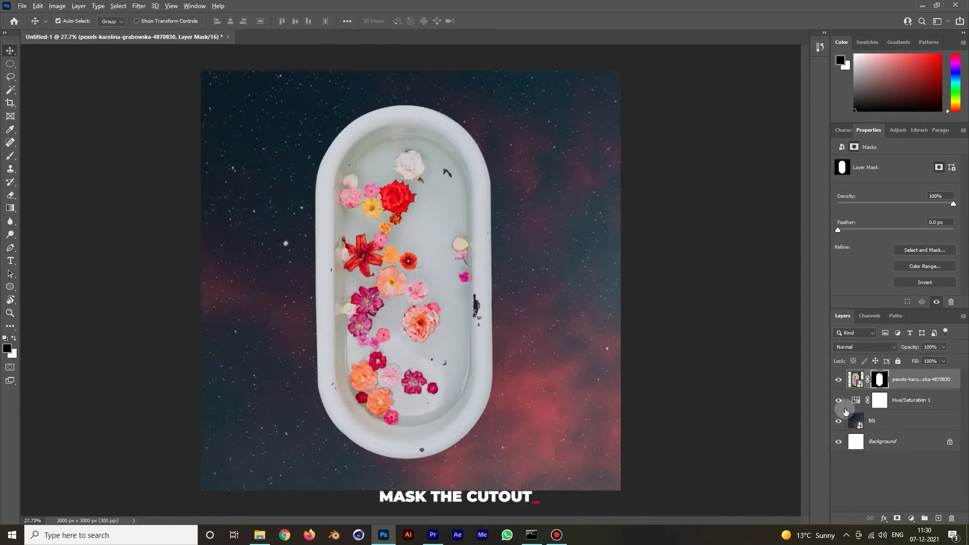
scroll(274, 454, "up", 4)
key("b")
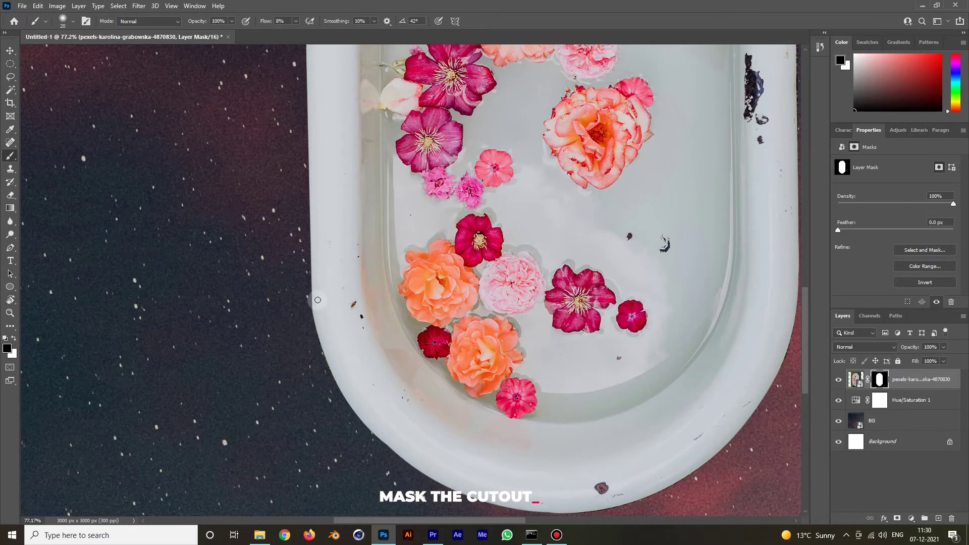
scroll(308, 303, "up", 2)
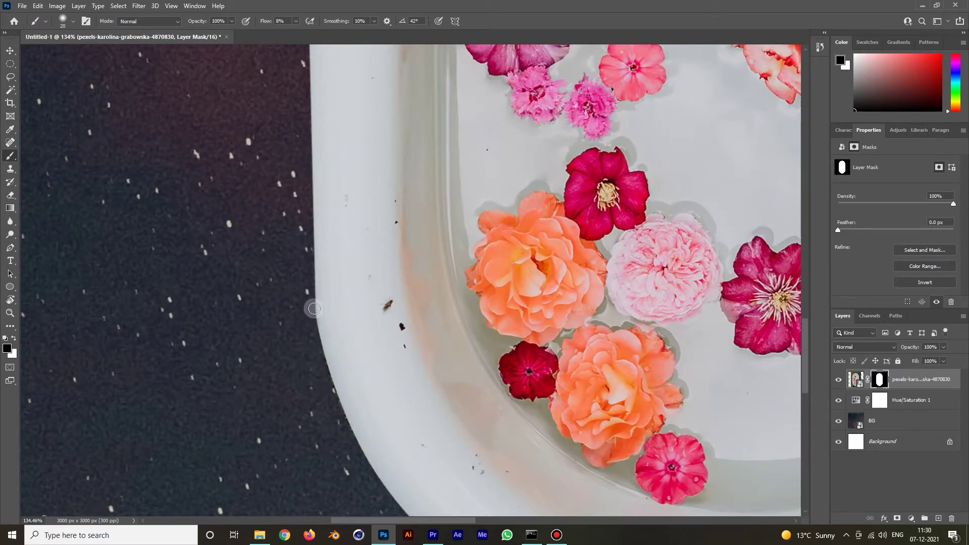
scroll(283, 383, "down", 7)
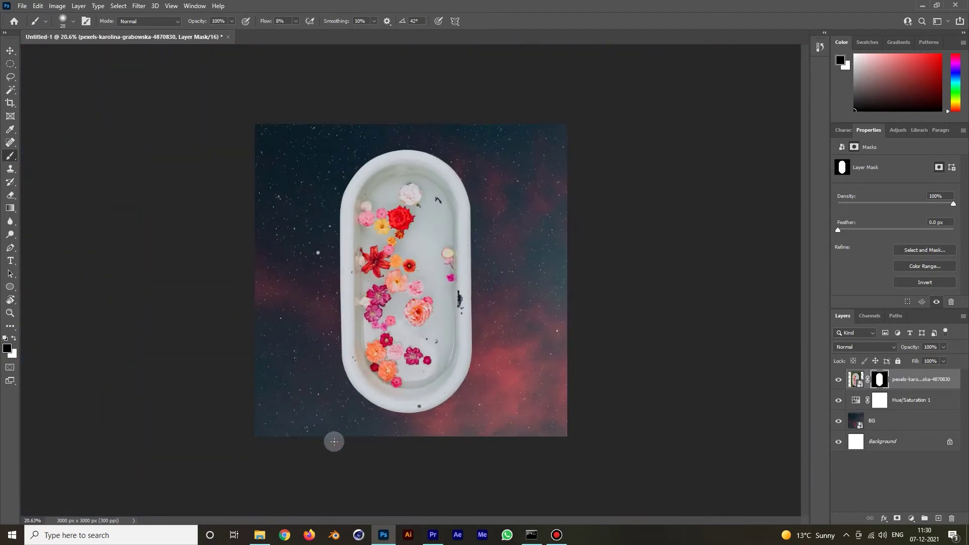
- Scale the bathtub layer down proportionally around its centre to about 1912 × 2868 px
key("v")
key("ctrl+t")
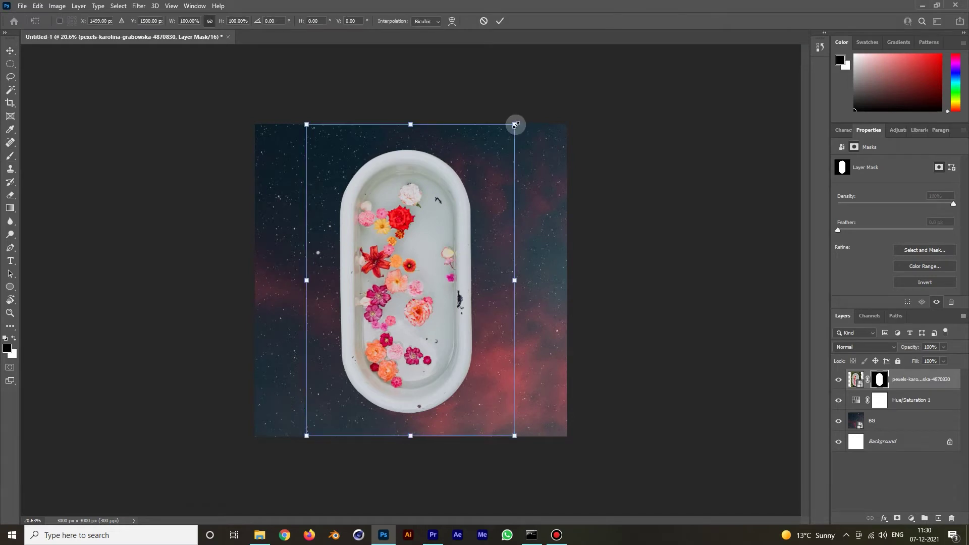
left_click_drag(514, 124, 510, 130)
key("Return")
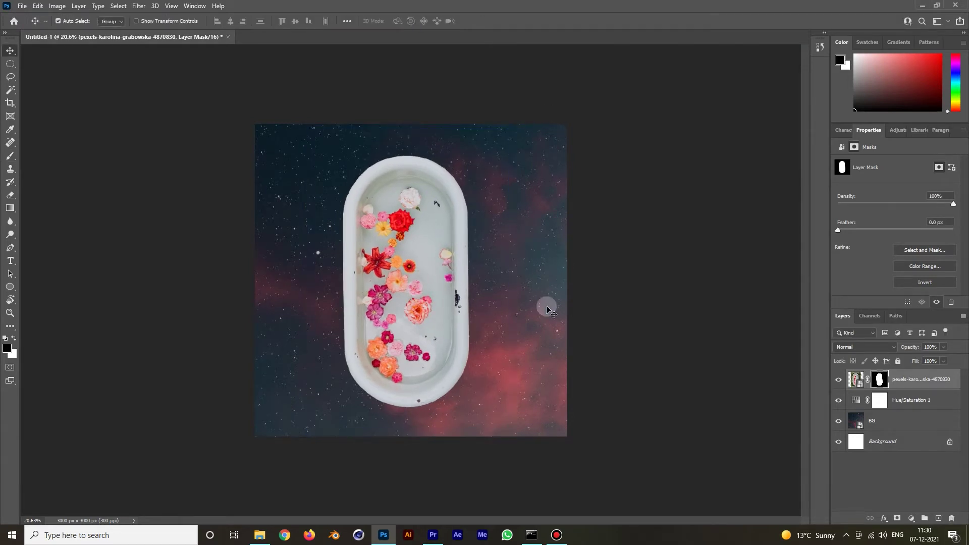
- Set the background's Hue/Saturation adjustment to +28 saturation and add a Brightness/Contrast adjustment layer above it to brighten the sky
left_click(910, 407)
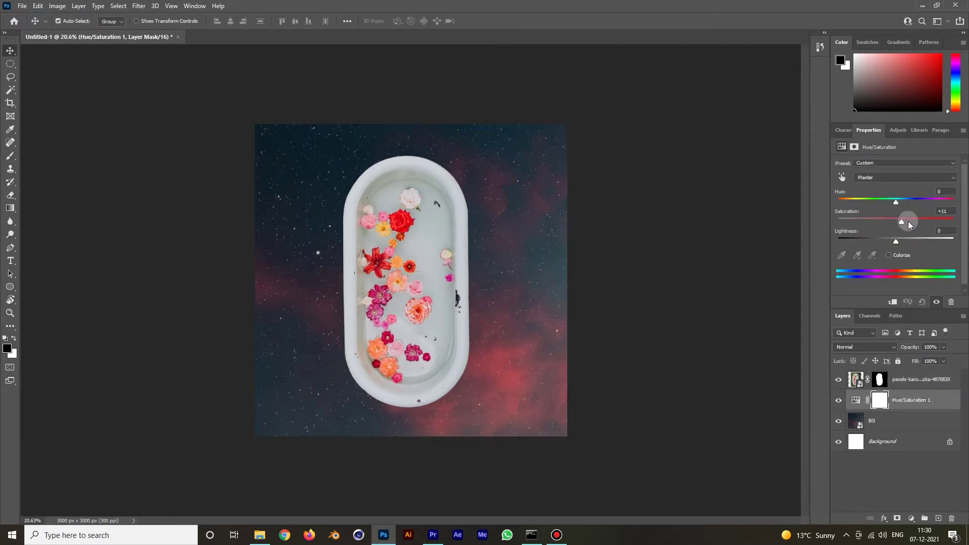
left_click_drag(908, 222, 902, 246)
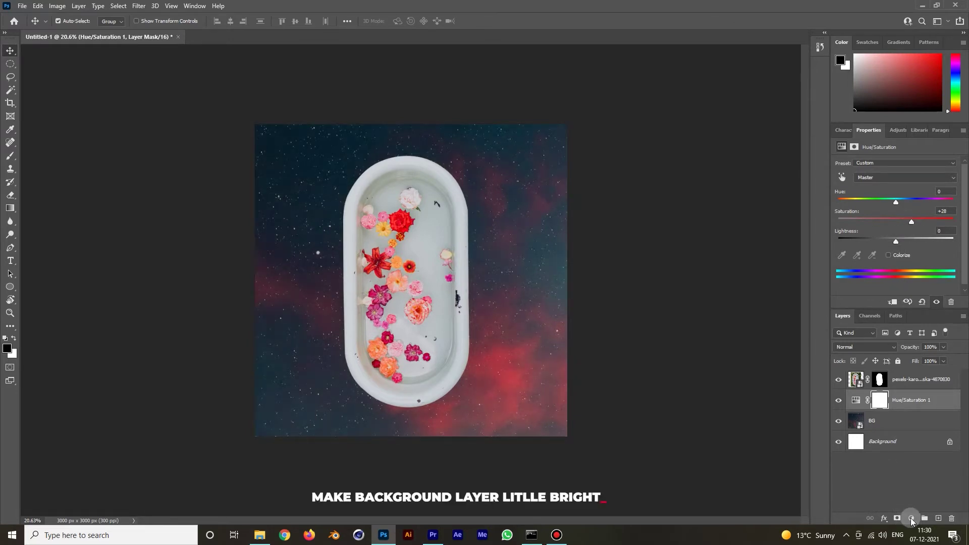
left_click(914, 519)
left_click(923, 372)
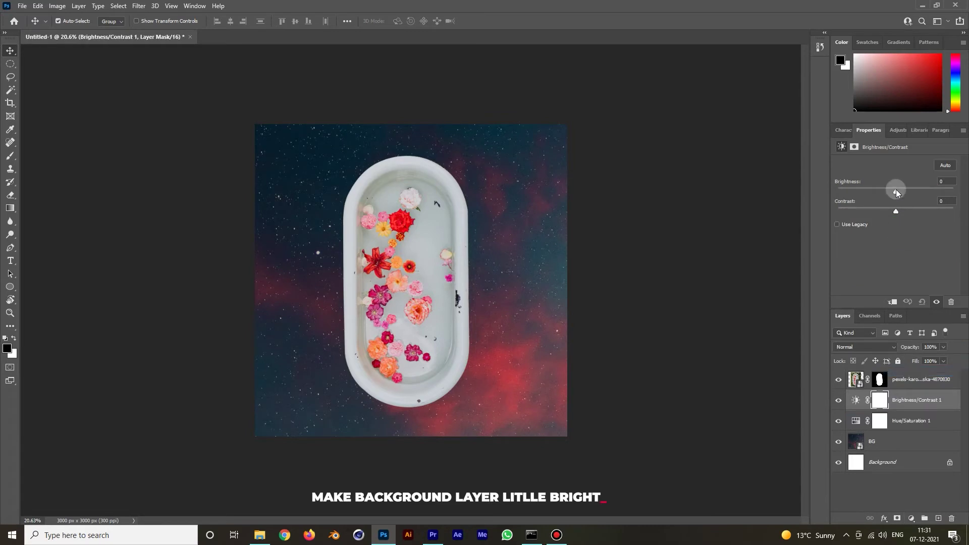
- Add two Curves adjustment layers above the bathtub layer and clip them to it
left_click(398, 291)
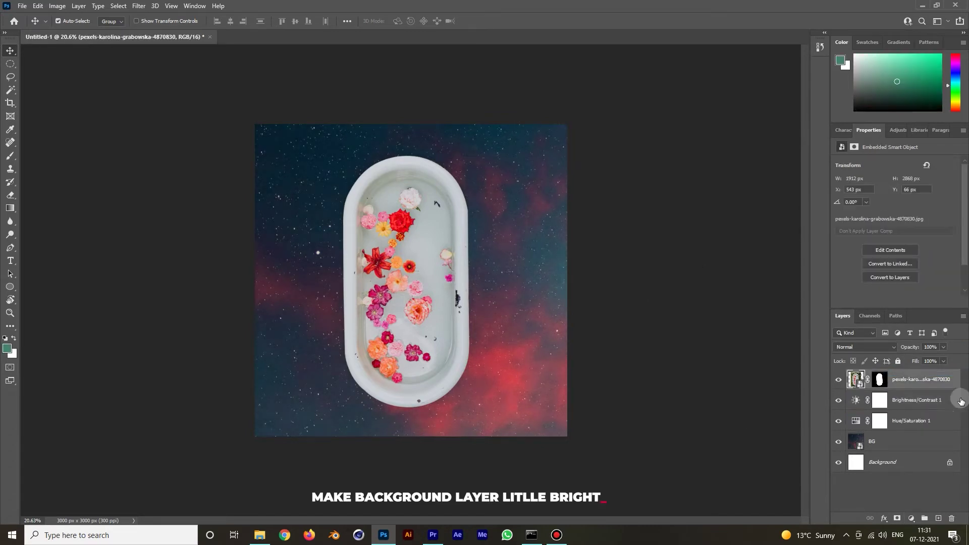
left_click(912, 519)
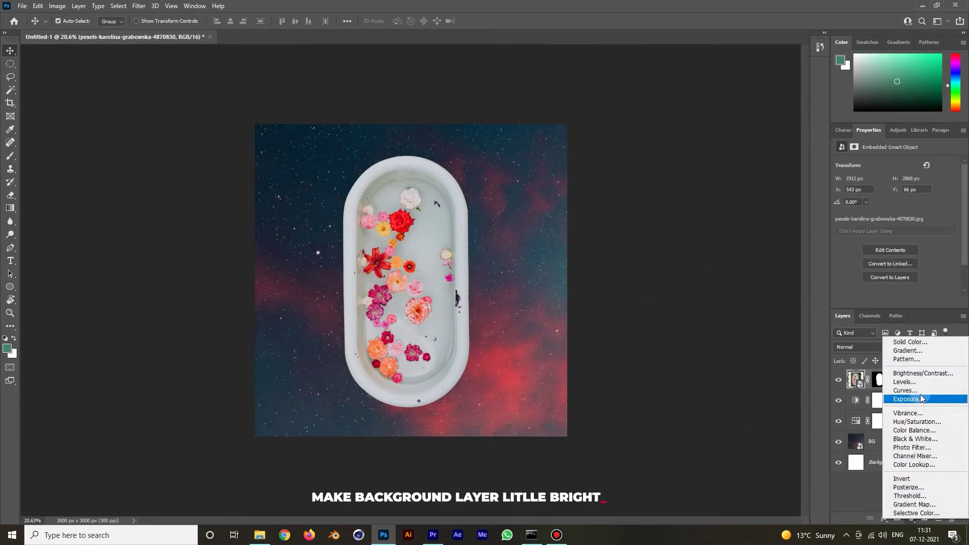
left_click(906, 391)
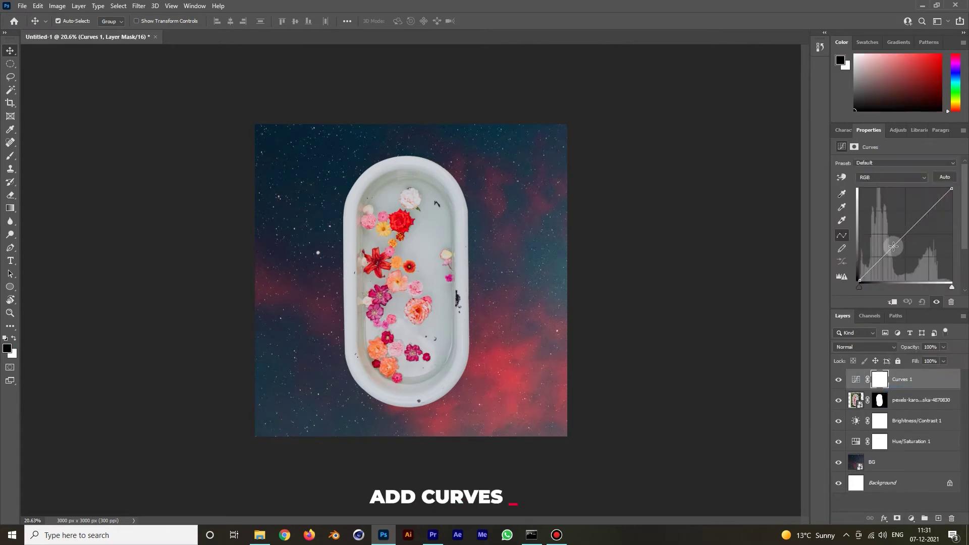
left_click_drag(893, 246, 895, 253)
key("ctrl+z")
left_click(892, 302)
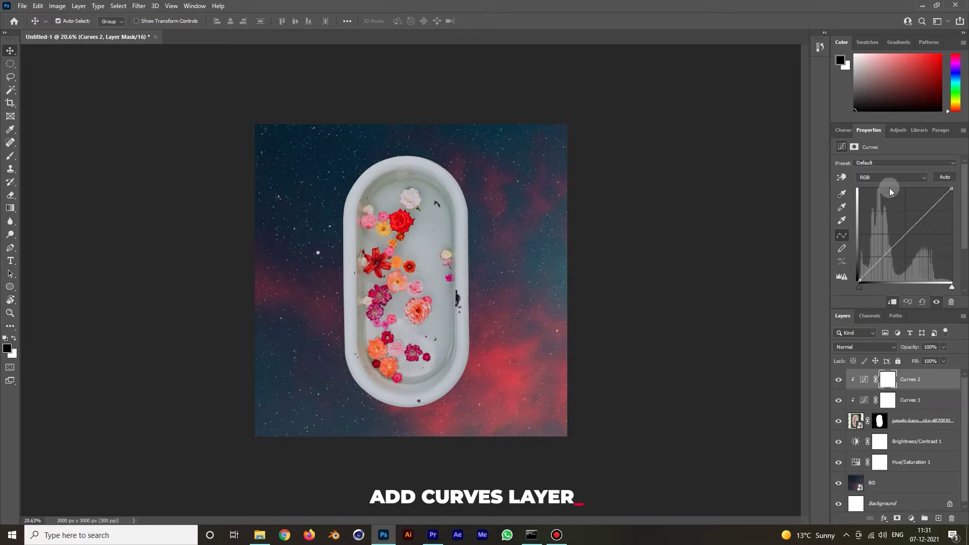
- Raise the Red and Blue channel curves in the upper Curves adjustment to give the bathtub a purple tint
left_click(892, 177)
left_click(888, 191)
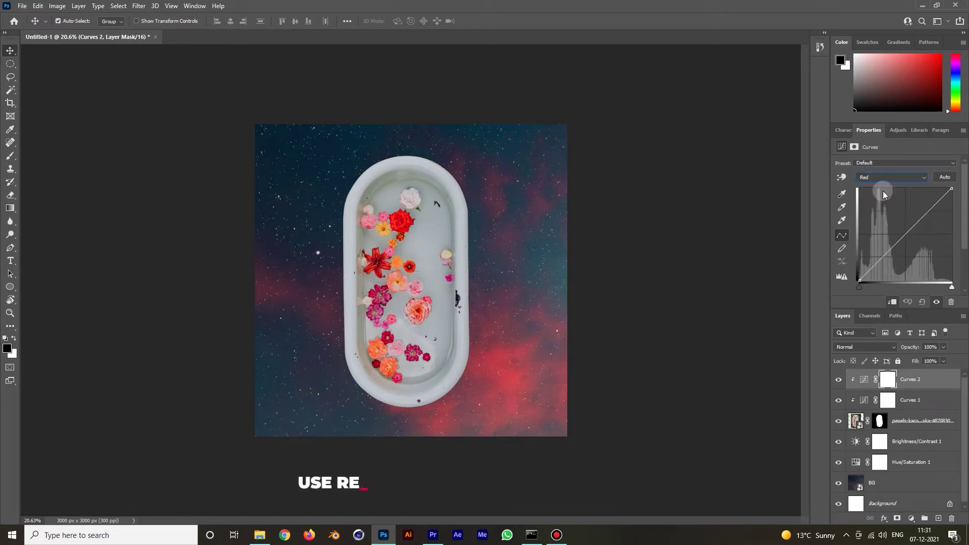
left_click_drag(887, 249, 883, 245)
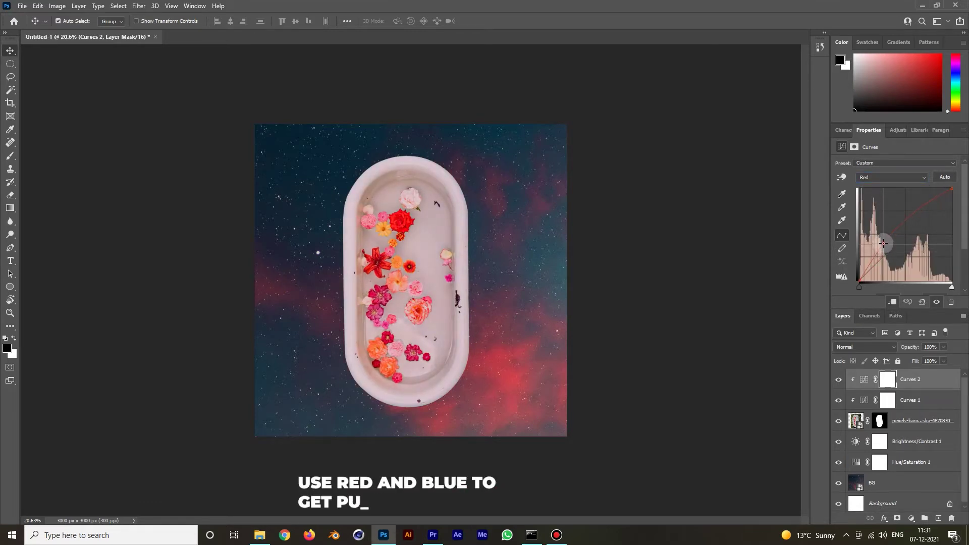
left_click(892, 177)
left_click(888, 215)
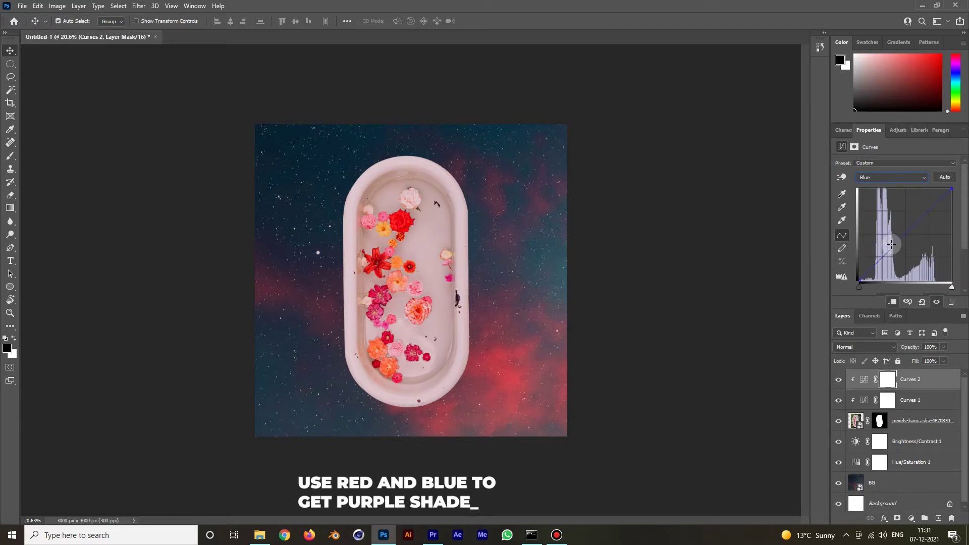
left_click_drag(891, 244, 892, 238)
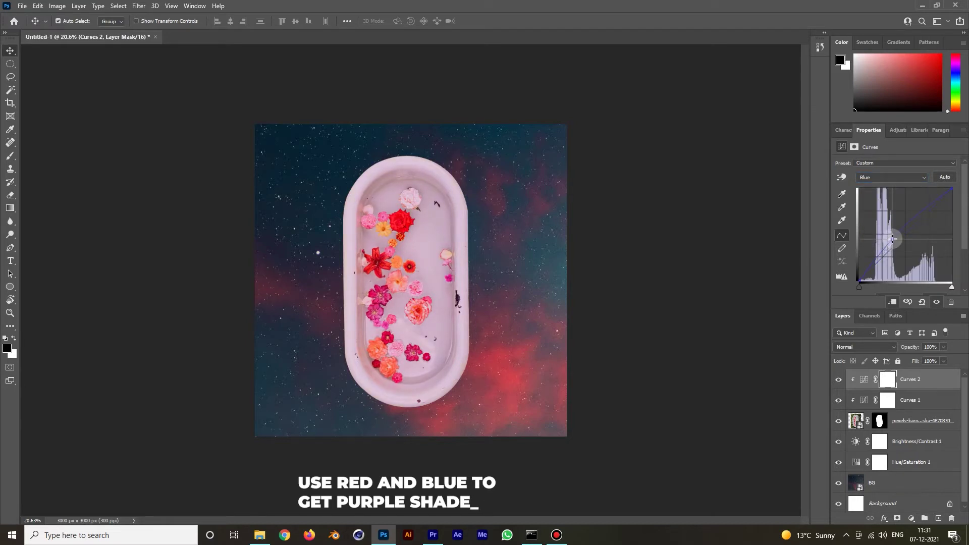
left_click(631, 314)
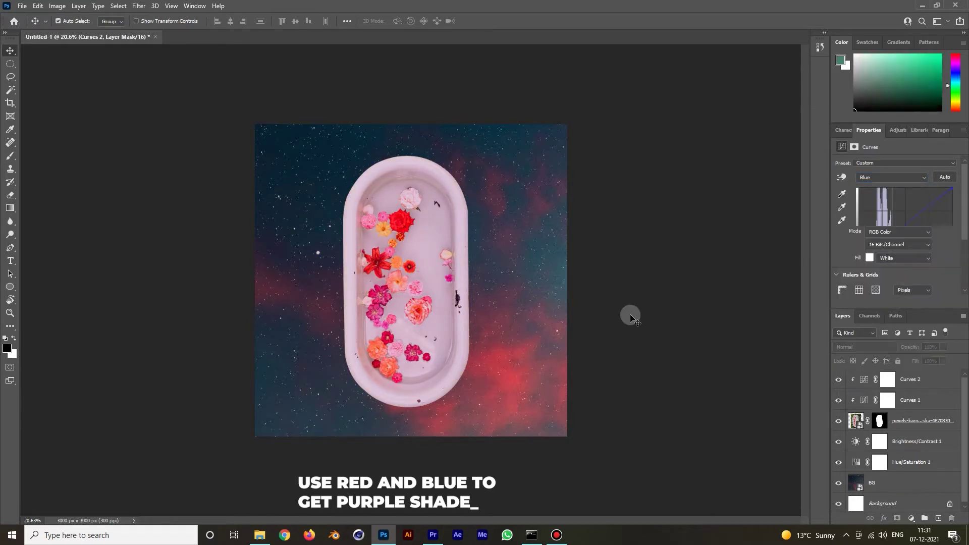
- Unlock the white Background layer and move it directly above the BG layer
left_click(901, 486)
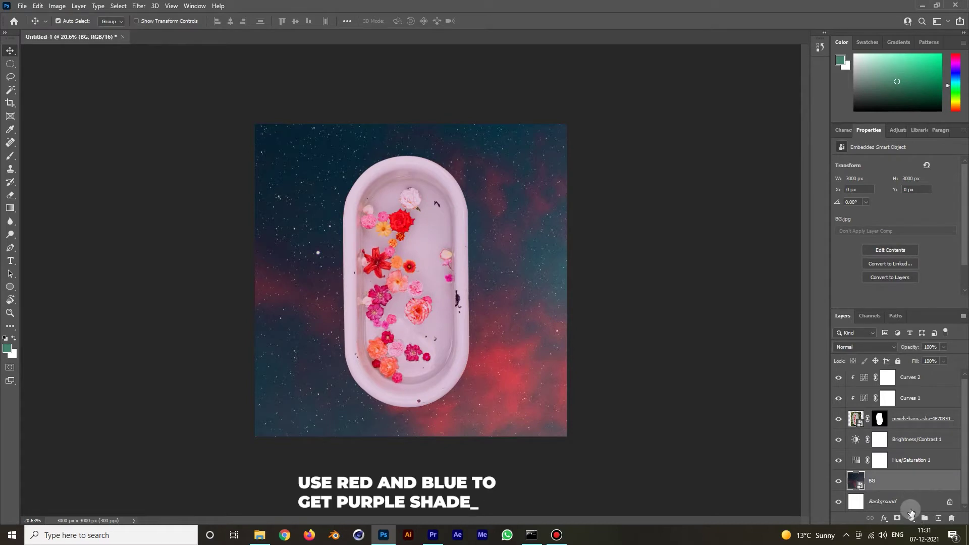
left_click(950, 502)
left_click_drag(912, 501, 904, 481)
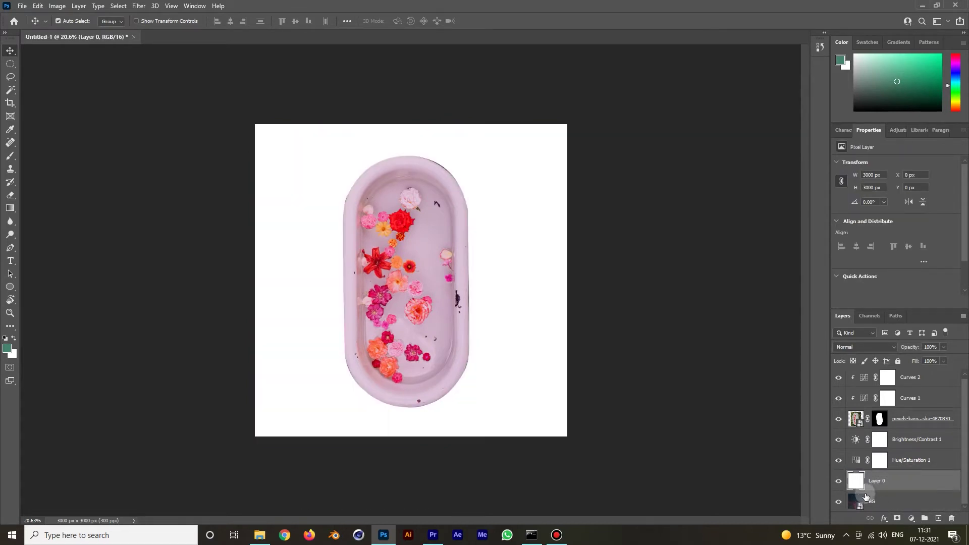
- Render the Clouds filter on the white Layer 0
left_click(138, 6)
mouse_move(175, 182)
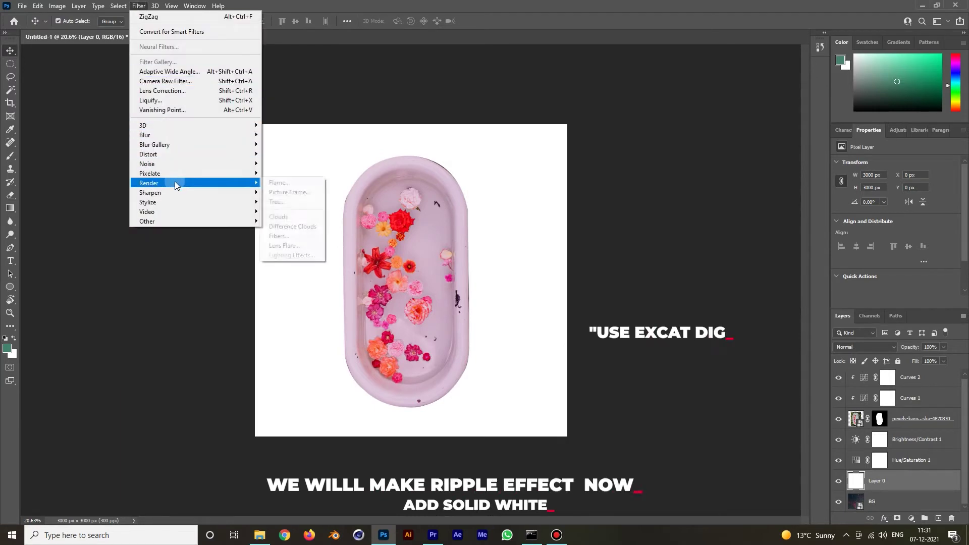
left_click(305, 218)
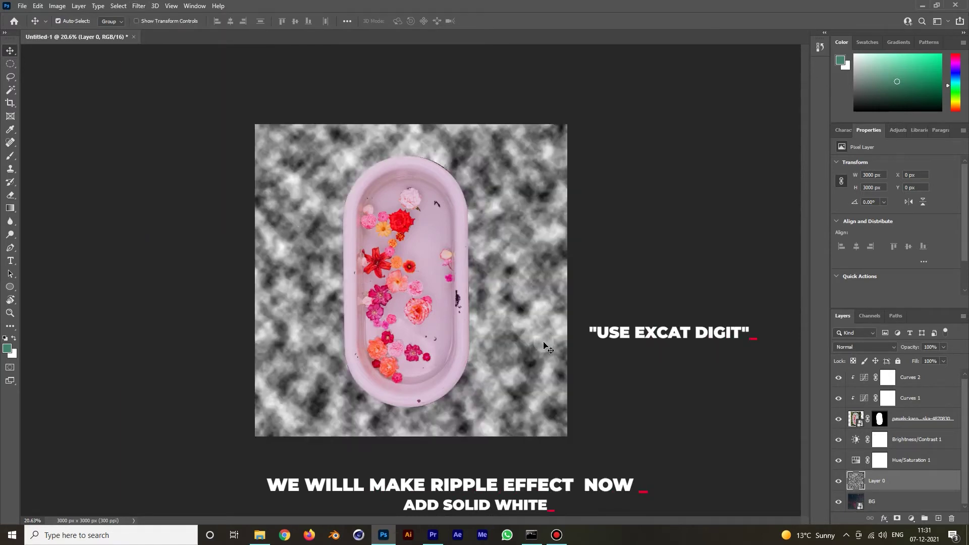
- Brighten the clouds on Layer 0 with Levels, setting the midtone input level to 2
key("ctrl+l")
left_click(467, 225)
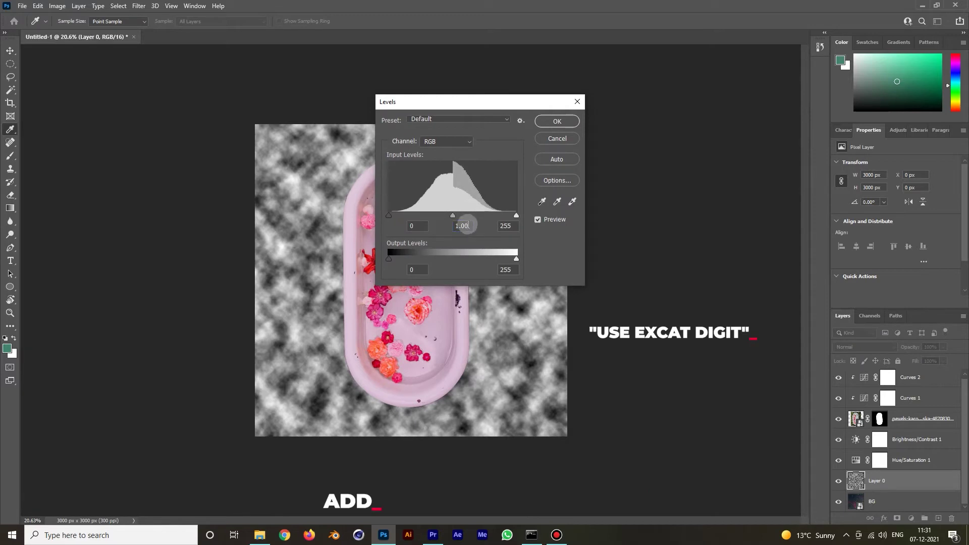
type("2")
key("Return")
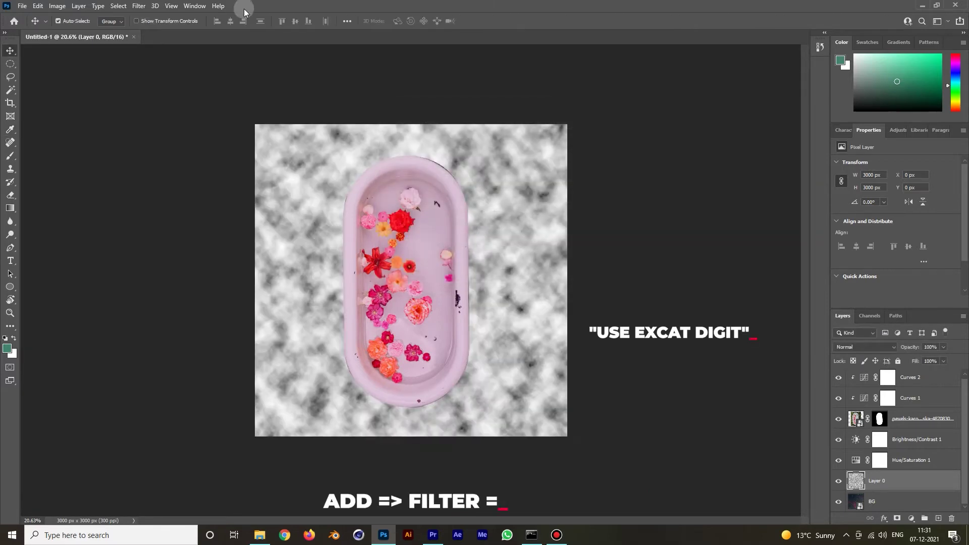
- Apply the Twirl distortion filter to the clouds on Layer 0 with an angle of 200
left_click(140, 6)
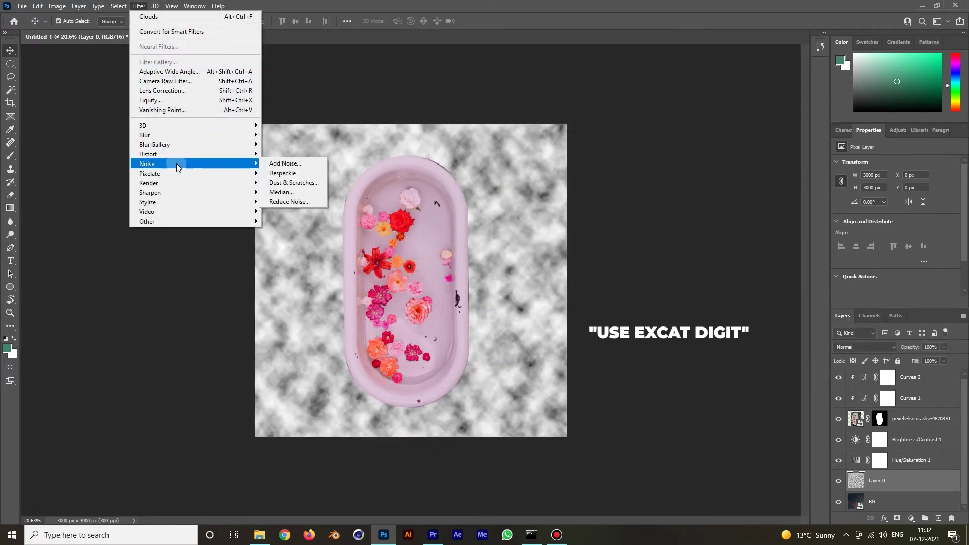
mouse_move(184, 154)
left_click(303, 210)
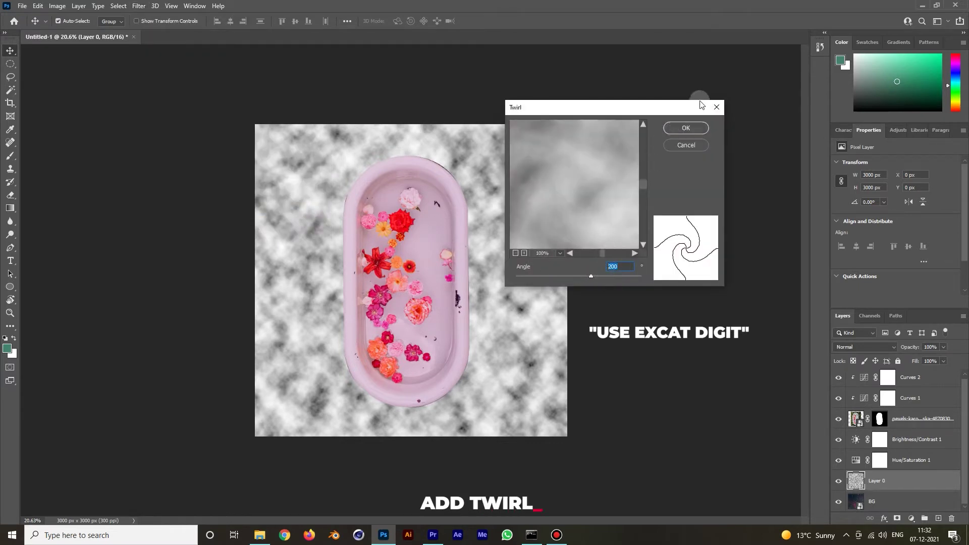
left_click(685, 128)
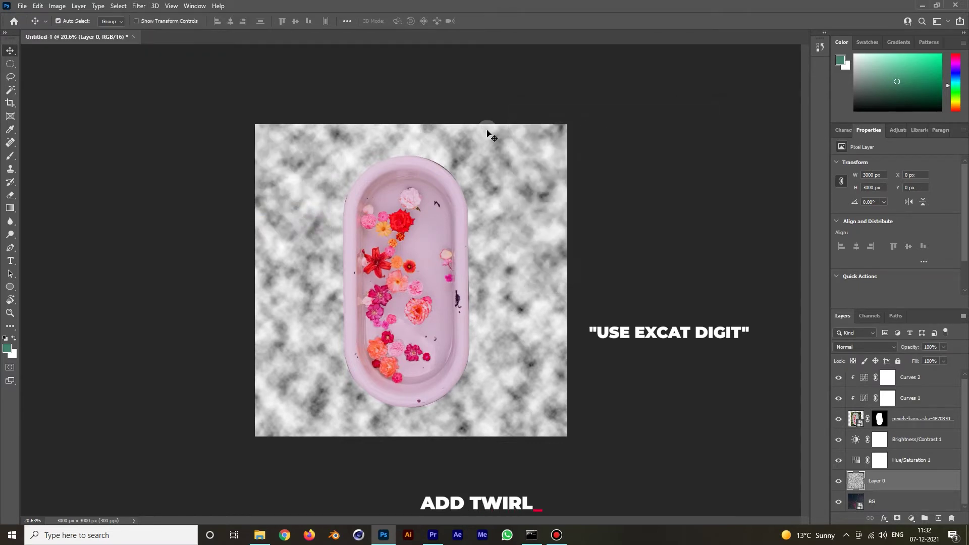
- Apply the ZigZag distortion filter to Layer 0 with amount 85, ridges 18 and the Pond Ripples style
left_click(138, 6)
mouse_move(207, 157)
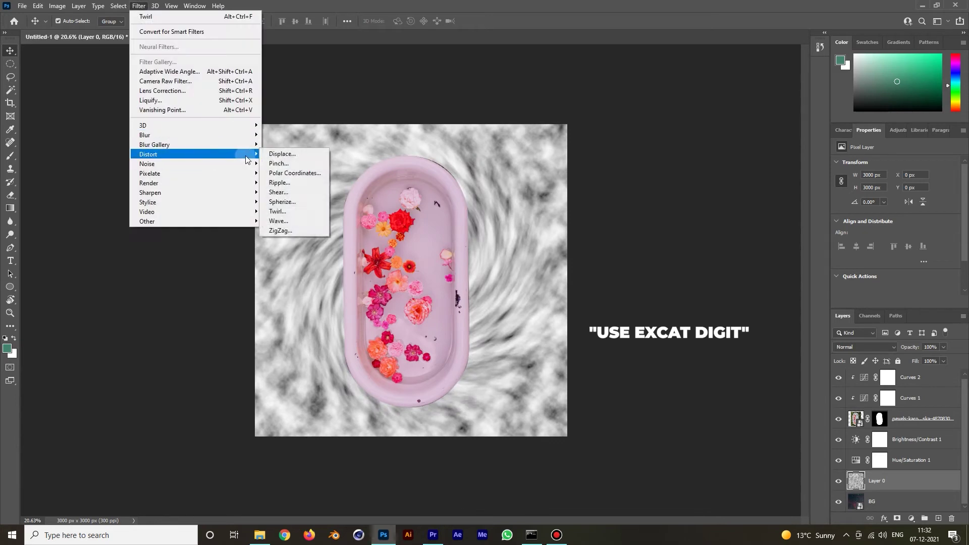
left_click(311, 234)
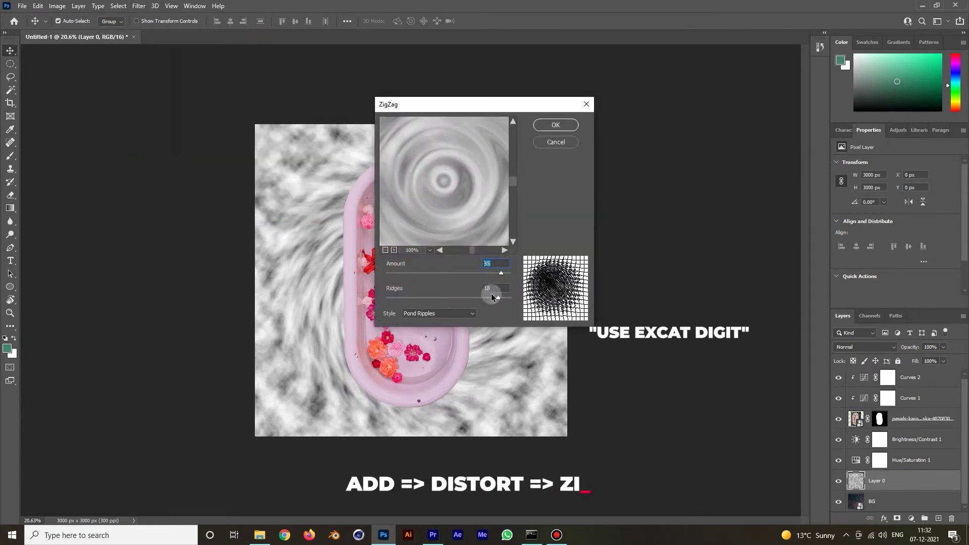
left_click(434, 313)
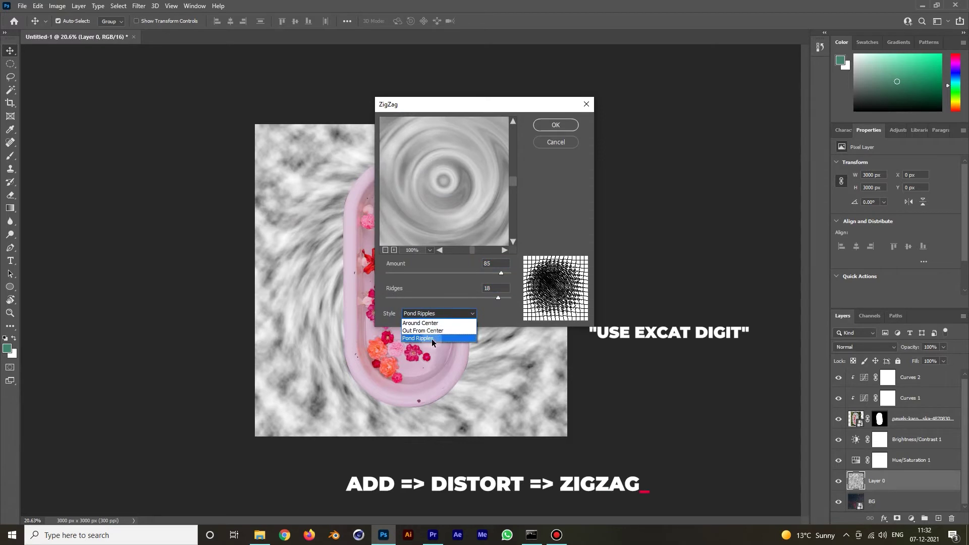
left_click(431, 338)
left_click(555, 124)
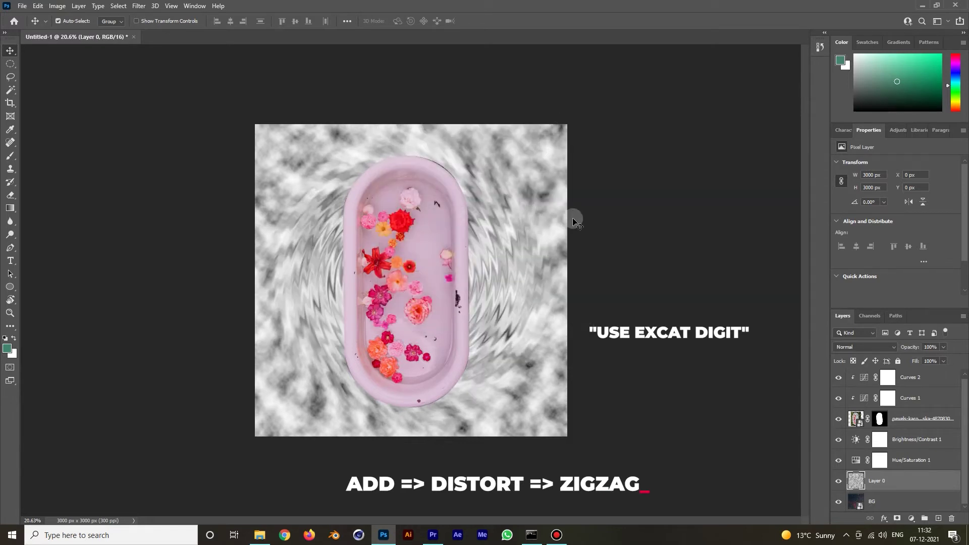
- Scale the ripple layer up to about 200% around the canvas centre
key("ctrl+t")
left_click_drag(569, 120, 717, 3)
key("ctrl+0")
scroll(575, 269, "down", 2)
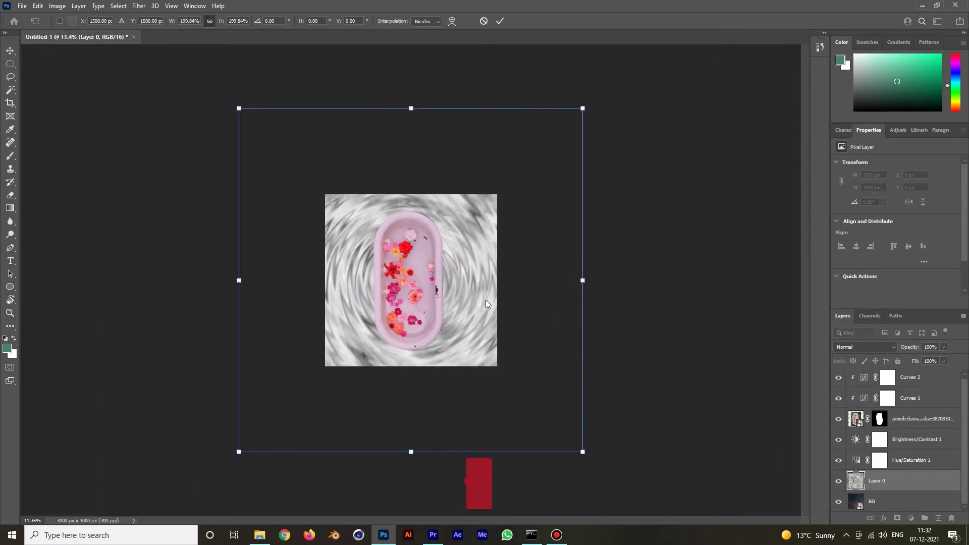
- Skew the ripple layer into a trapezoid wider at its lower edge, then recentre the ripples behind the bathtub
right_click(473, 303)
left_click(494, 341)
left_click_drag(590, 458, 696, 404)
left_click_drag(241, 450, 54, 451)
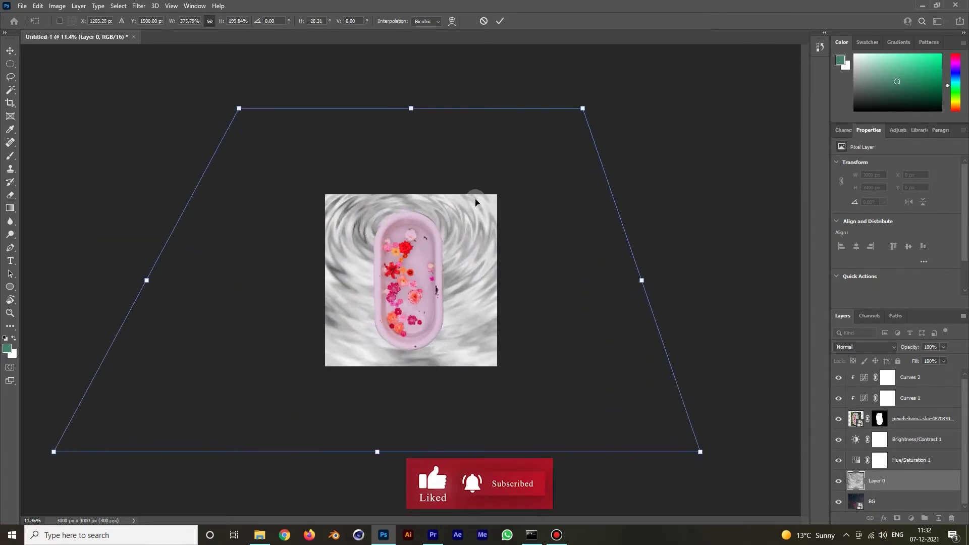
left_click_drag(464, 220, 469, 276)
left_click_drag(586, 170, 630, 136)
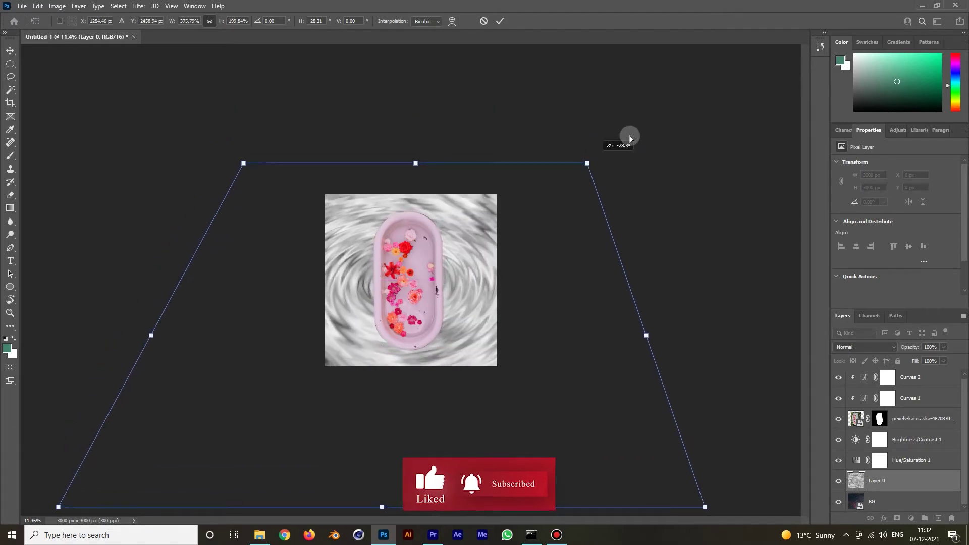
left_click_drag(244, 163, 169, 104)
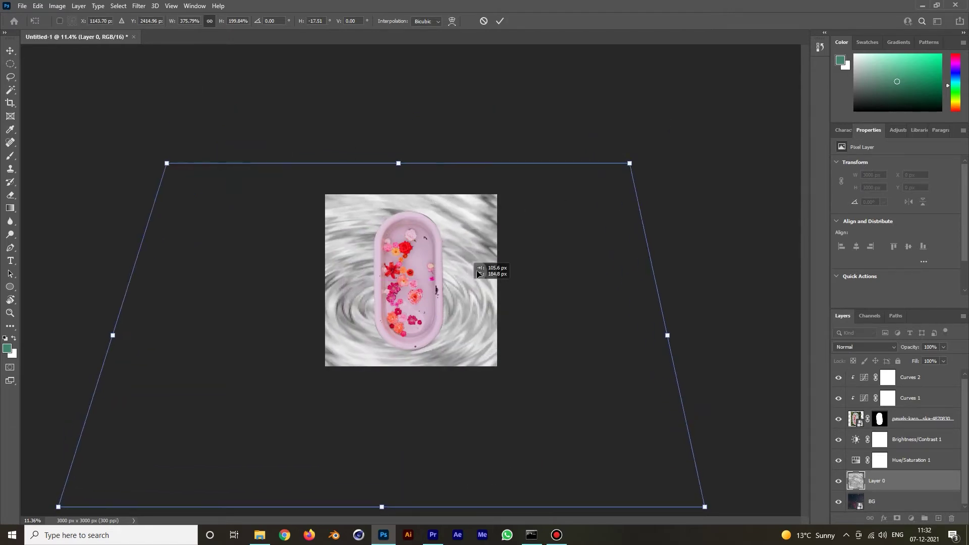
left_click_drag(471, 277, 493, 241)
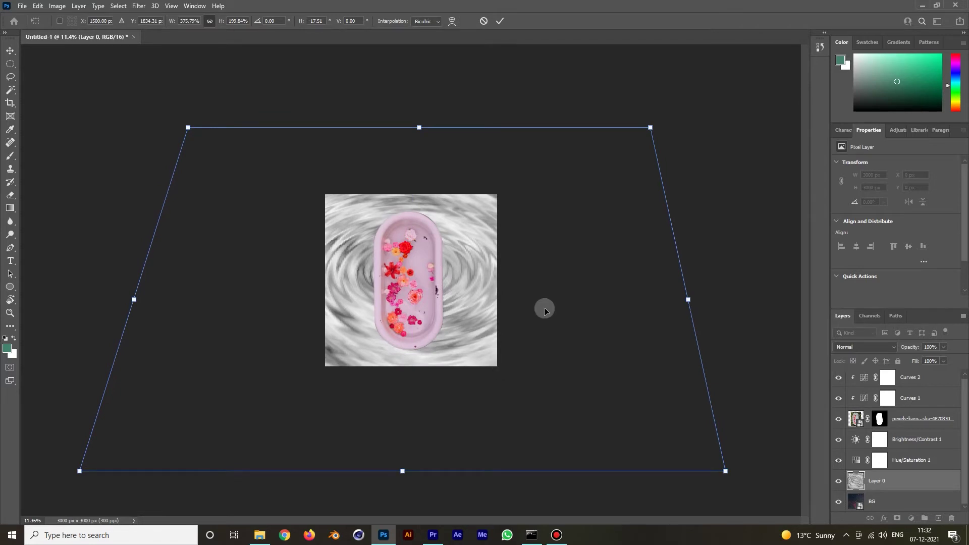
- Shrink the skewed ripple layer slightly, reposition it behind the bathtub and rotate it about 5 degrees clockwise
right_click(478, 278)
left_click(507, 283)
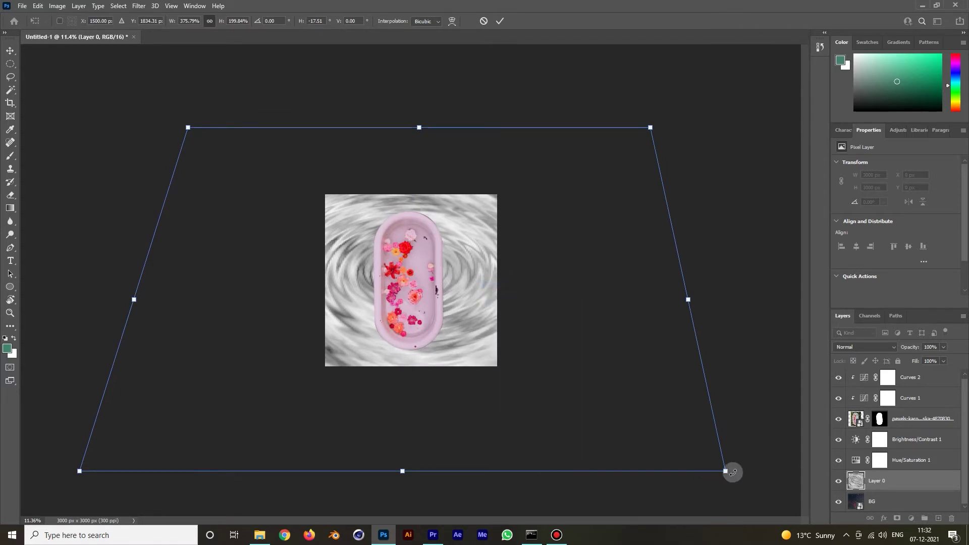
left_click_drag(725, 471, 703, 455)
left_click_drag(474, 298, 492, 309)
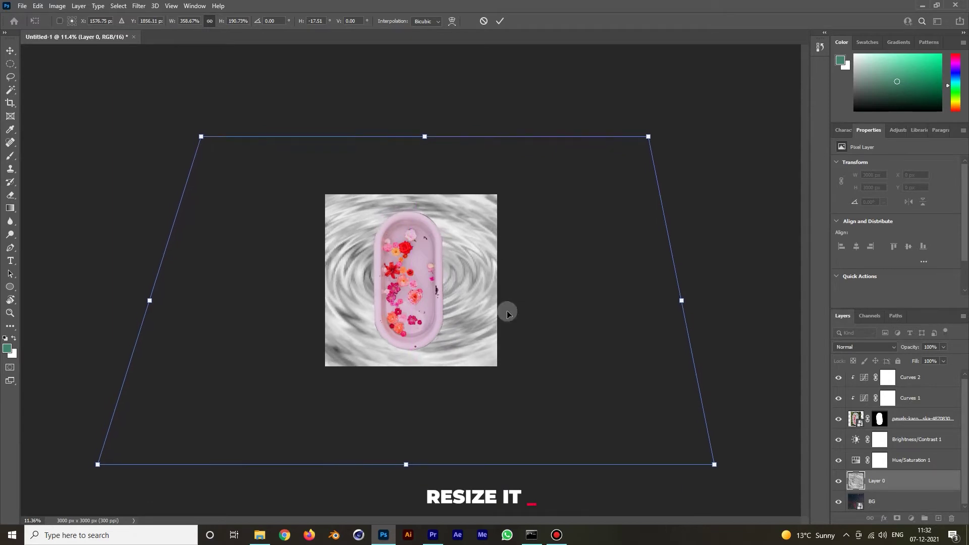
left_click_drag(741, 467, 727, 498)
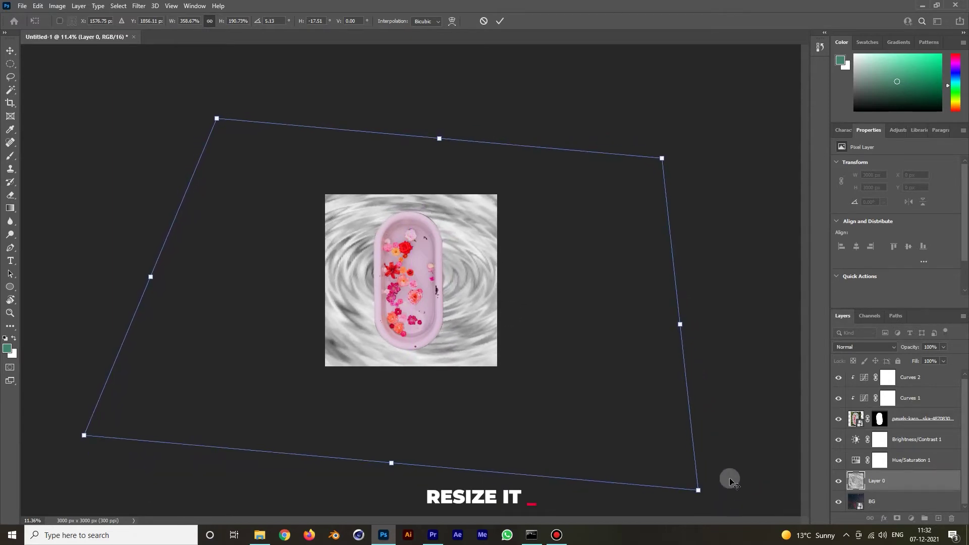
- Compare blend modes on Layer 0, settle on Overlay and reduce the layer's opacity to 70%
left_click(883, 346)
left_click(856, 306)
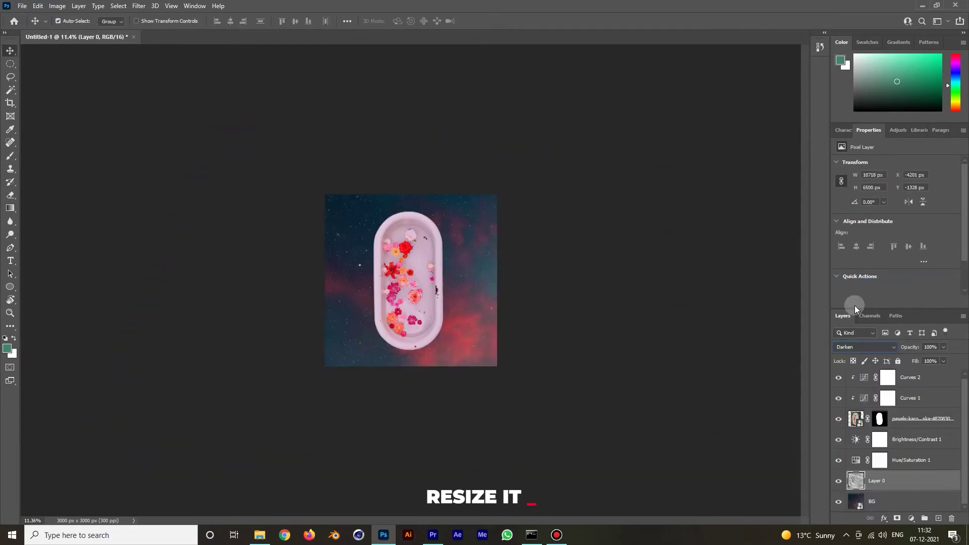
key("Down")
key("Down")
key("Down")
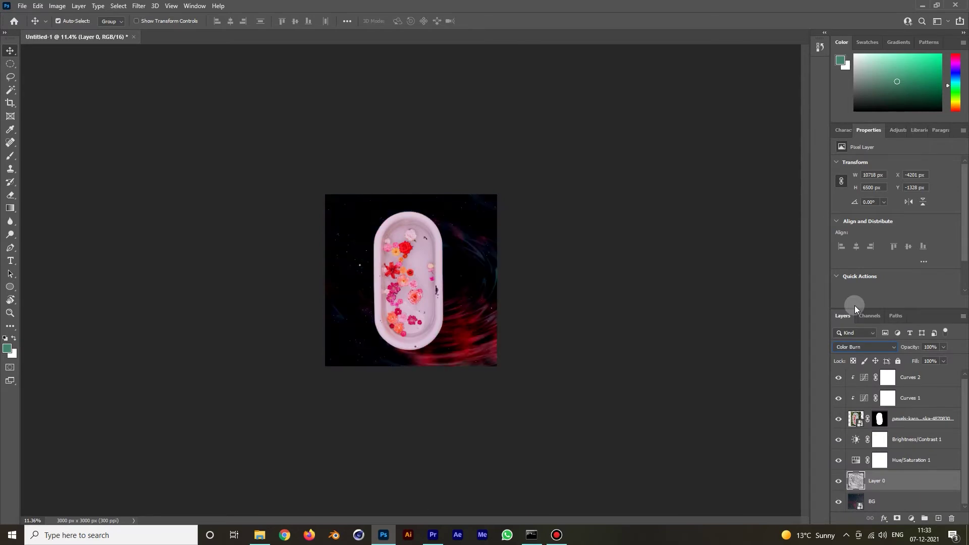
key("Down")
key("Down")
key("Down")
key("Down")
key("Down")
key("Down")
key("Down")
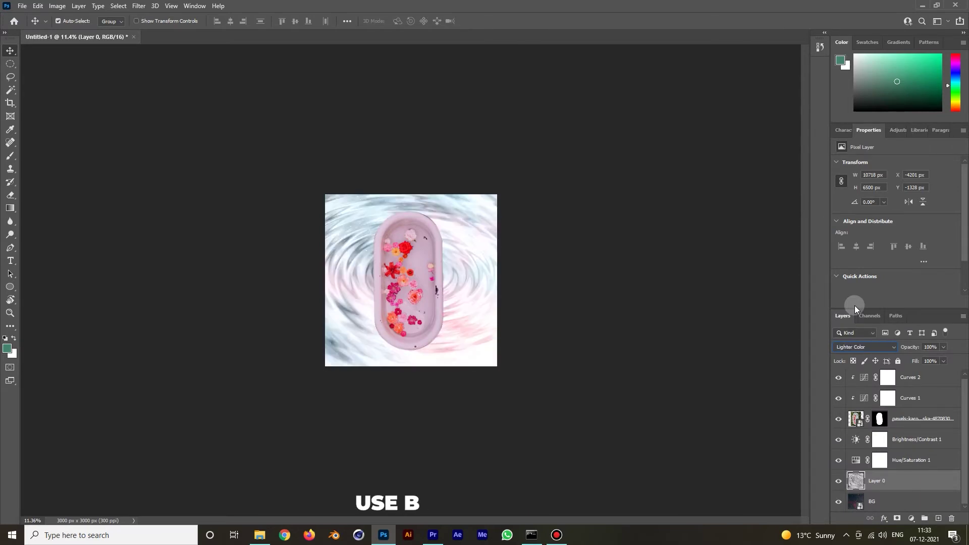
key("Up")
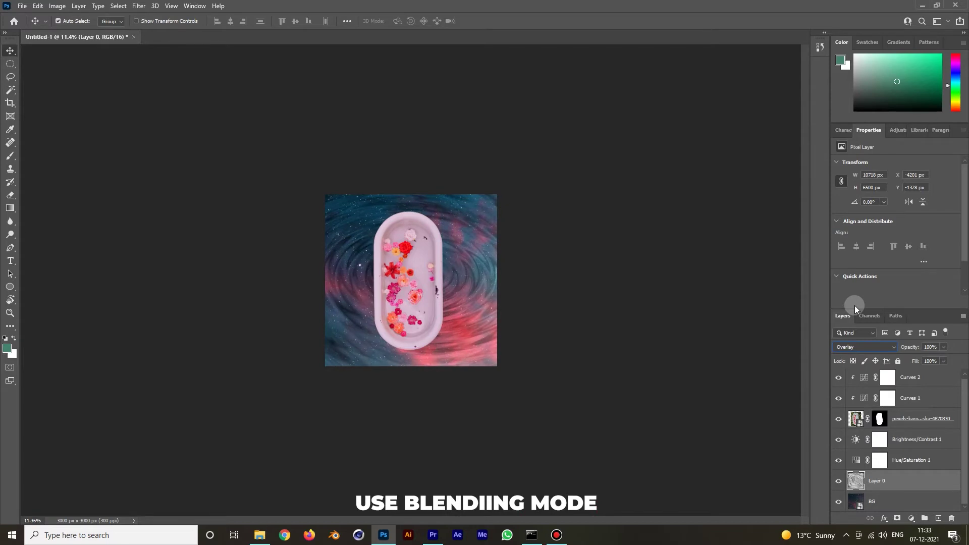
key("Down")
key("Down")
key("Down")
key("Down")
key("Down")
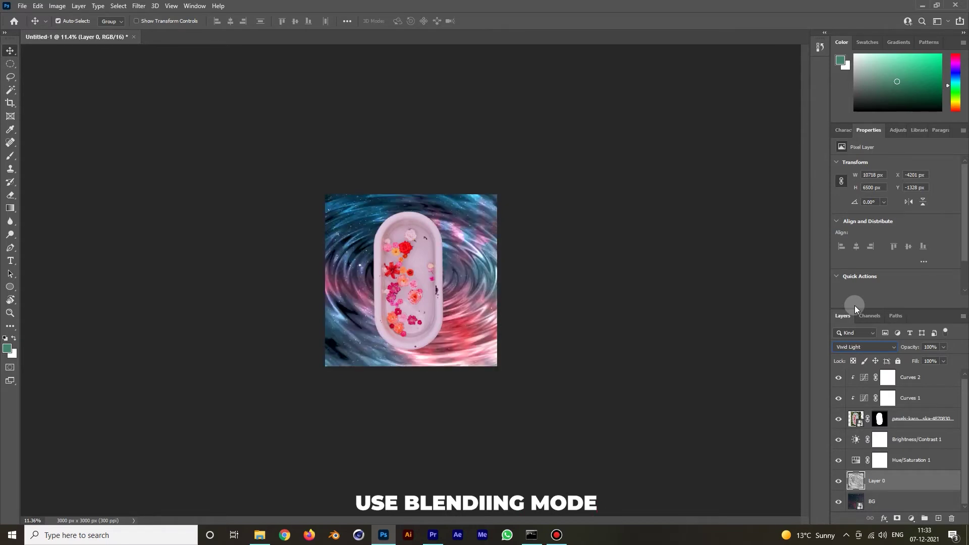
key("Up")
key("Up")
key("Up")
key("Up")
key("Up")
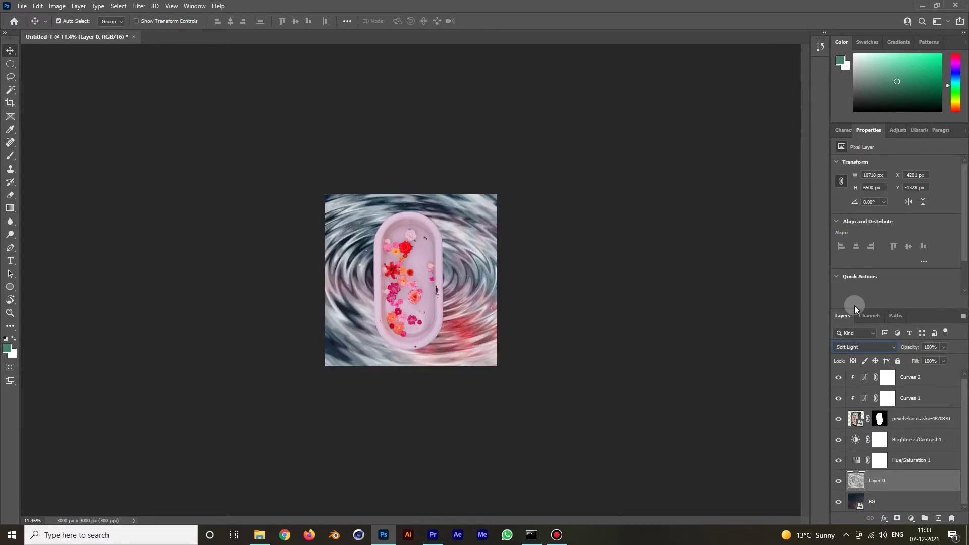
key("Up")
key("Down")
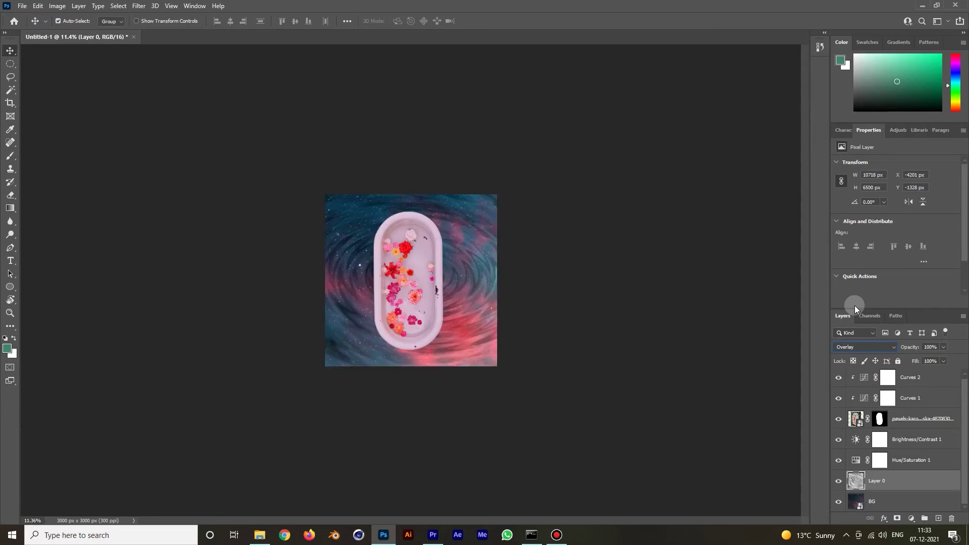
left_click_drag(936, 361, 931, 361)
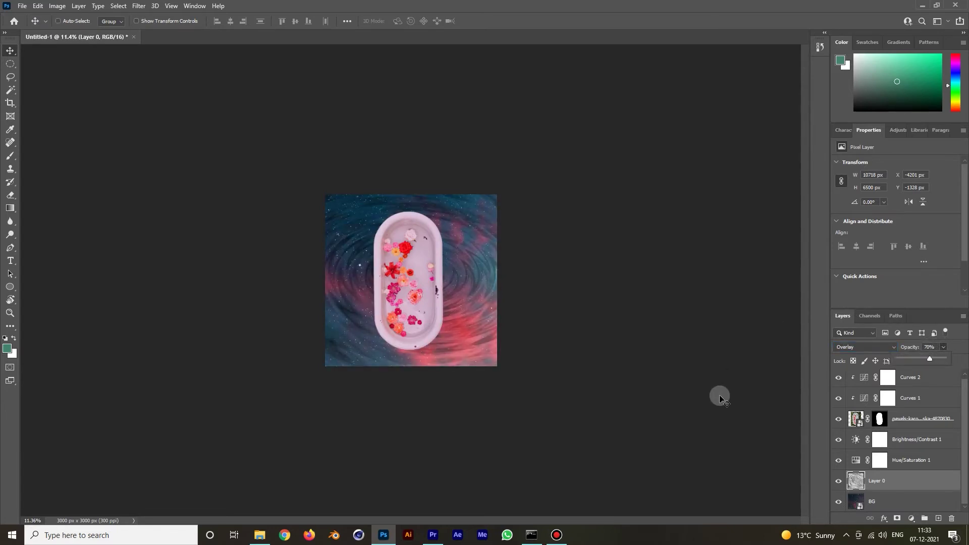
- Enlarge the ripple layer to about 106% and shift it so the ripples surround the bathtub
key("ctrl+t")
left_click_drag(698, 490, 736, 512)
left_click_drag(499, 334, 475, 329)
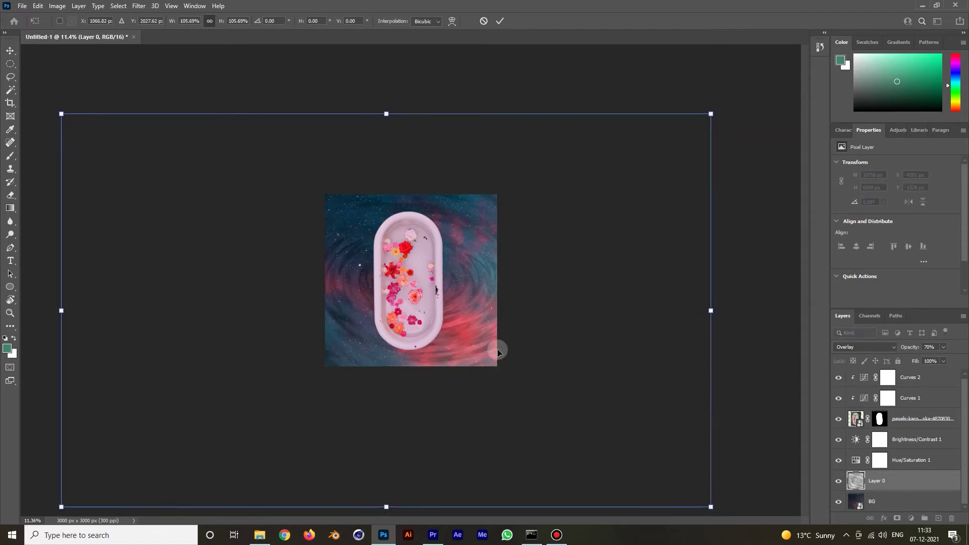
key("Return")
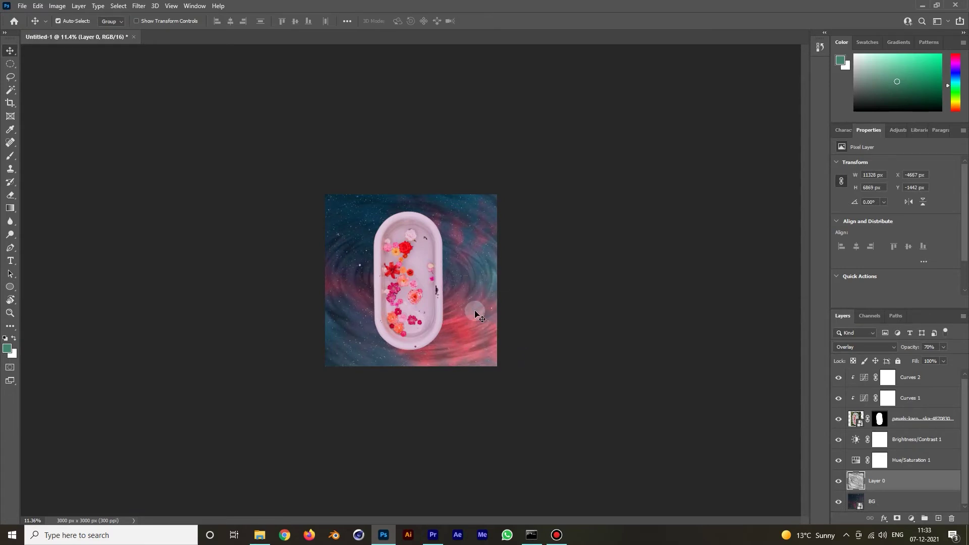
- Narrow the ripple layer to about 10360 px wide, nudge it into place behind the bathtub and deselect the layer
key("ctrl+t")
left_click_drag(711, 307, 651, 309)
left_click_drag(504, 294, 517, 299)
key("Return")
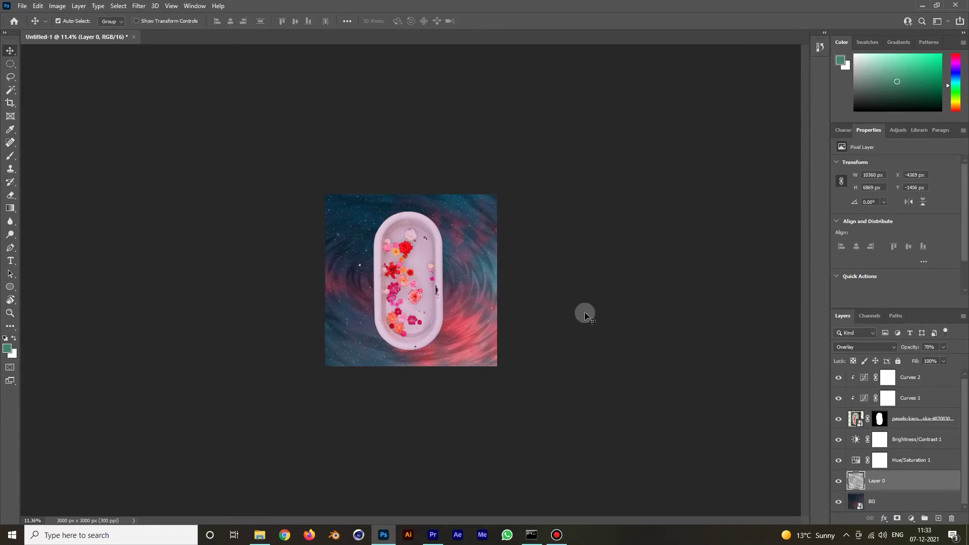
left_click(689, 367)
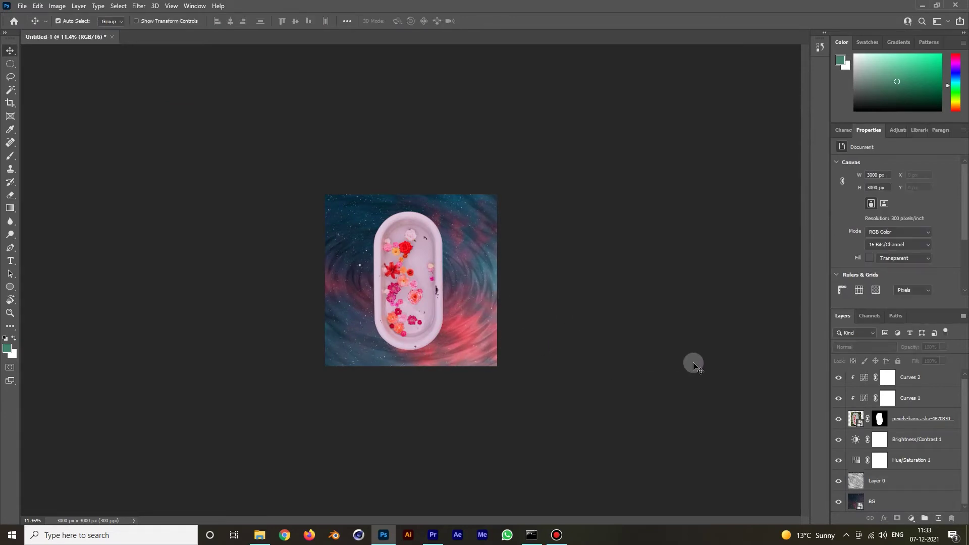
- Add a new empty layer directly above Layer 0
scroll(414, 240, "up", 3)
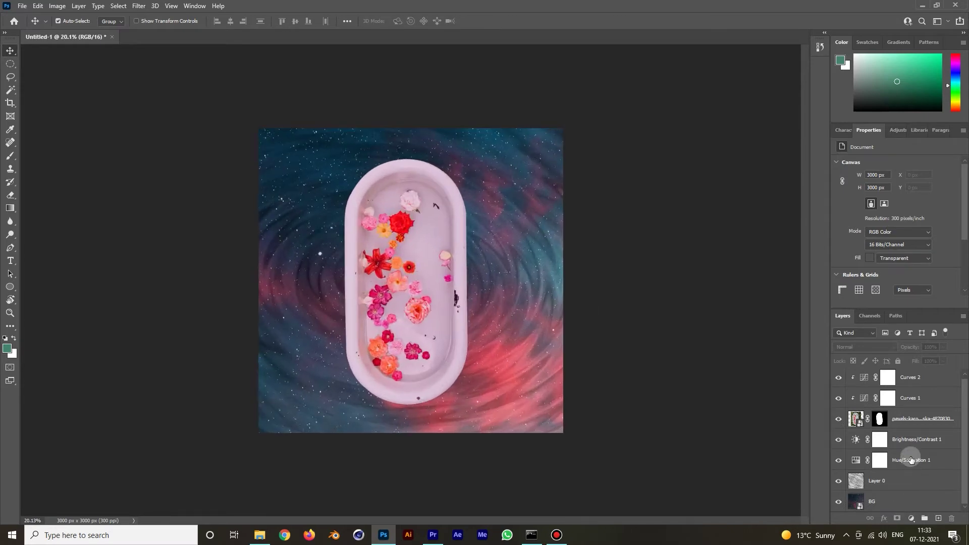
left_click(908, 483)
left_click(939, 519)
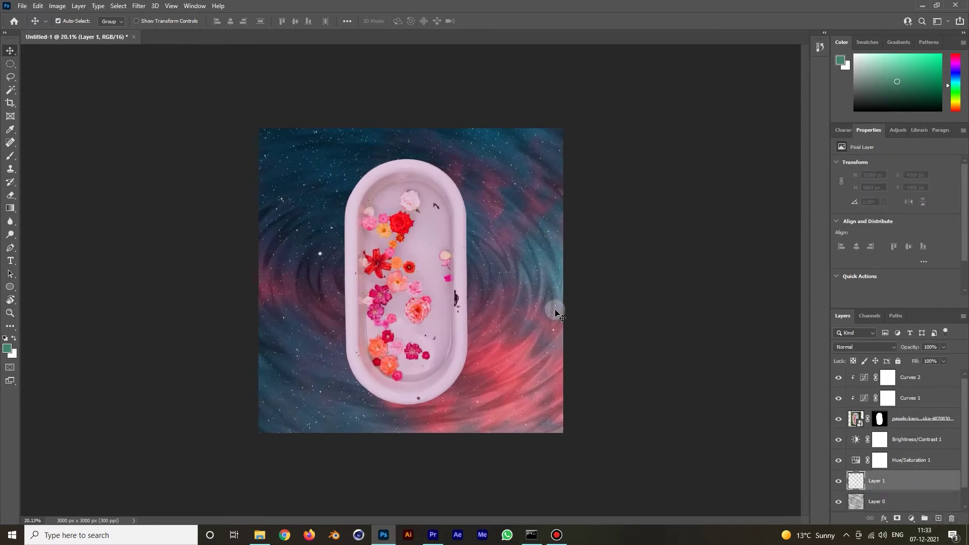
- Paint a soft shadow along the bathtub's right and lower edges on Layer 1 with a black 600 px brush at 15% flow
key("b")
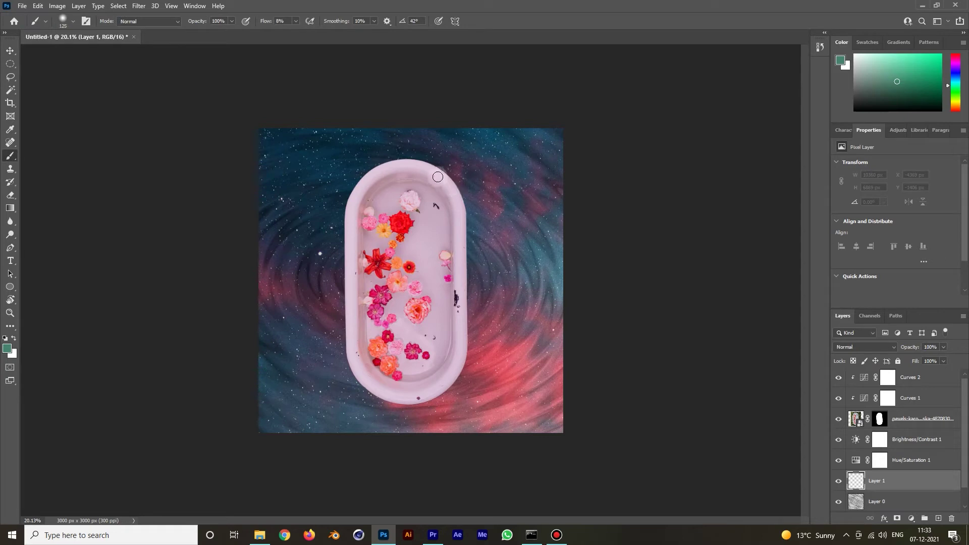
left_click(5, 337)
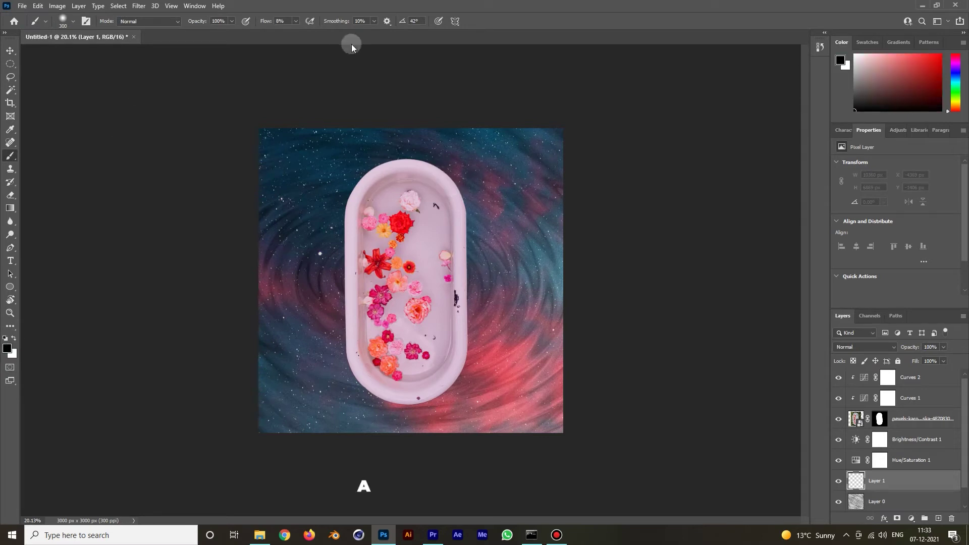
key("bracketright")
key("bracketright")
key("bracketright")
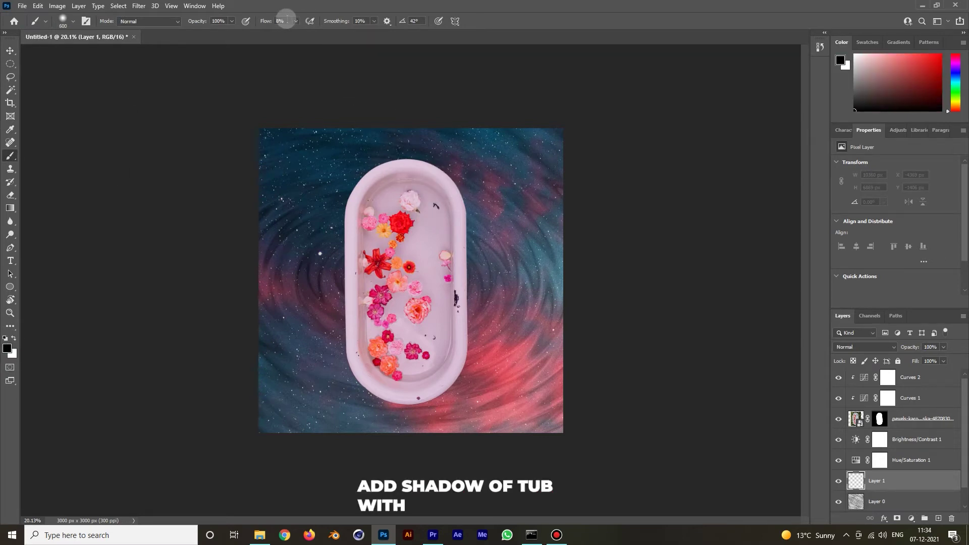
left_click_drag(288, 19, 257, 29)
type("15")
key("Return")
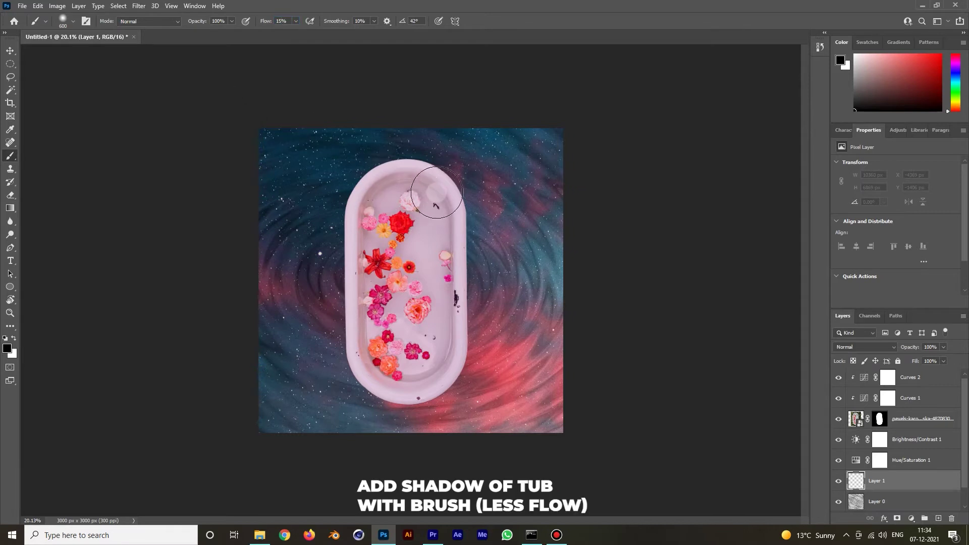
mouse_move(459, 319)
left_mouse_down()
mouse_move(460, 360)
mouse_move(429, 381)
left_mouse_up()
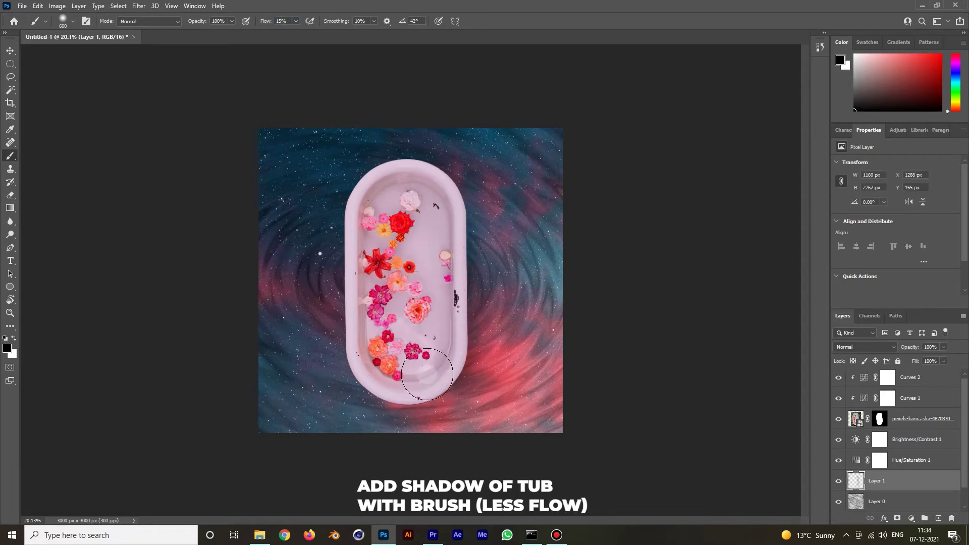
mouse_move(463, 279)
left_mouse_down()
mouse_move(418, 185)
mouse_move(449, 245)
mouse_move(456, 310)
mouse_move(445, 372)
mouse_move(427, 382)
left_mouse_up()
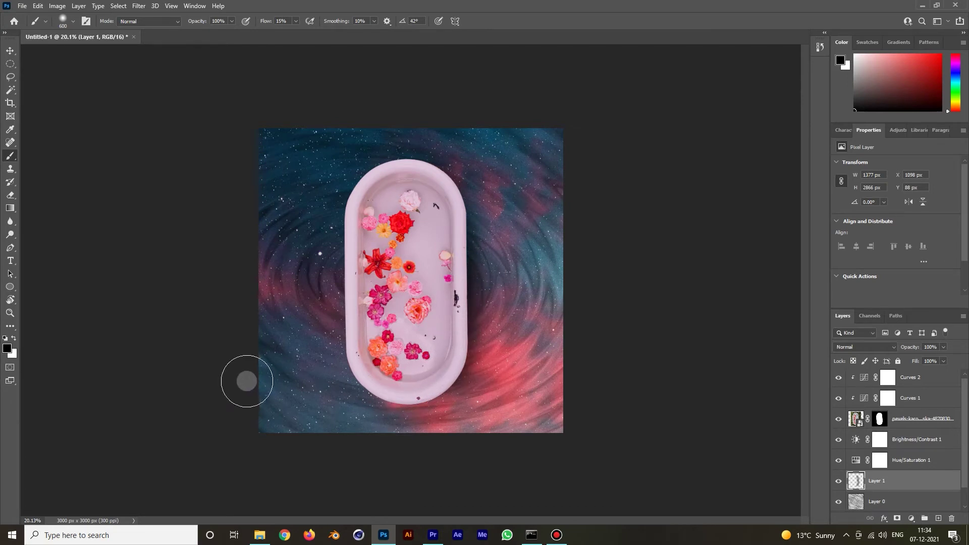
- Extend the soft black shadow on Layer 1 around the bathtub's edges and lower that layer's opacity to about 85%
mouse_move(415, 379)
left_mouse_down()
mouse_move(444, 363)
mouse_move(465, 275)
mouse_move(434, 175)
mouse_move(371, 197)
left_mouse_up()
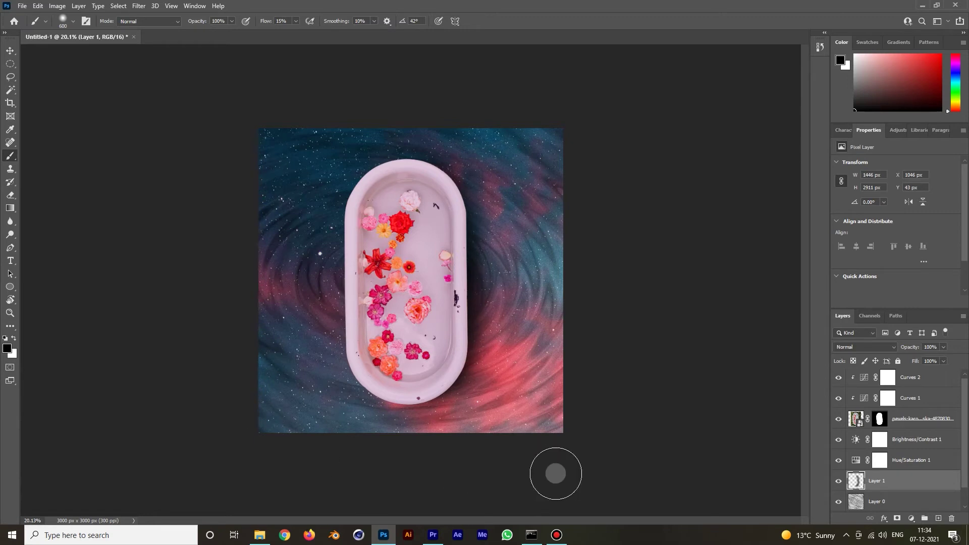
key("v")
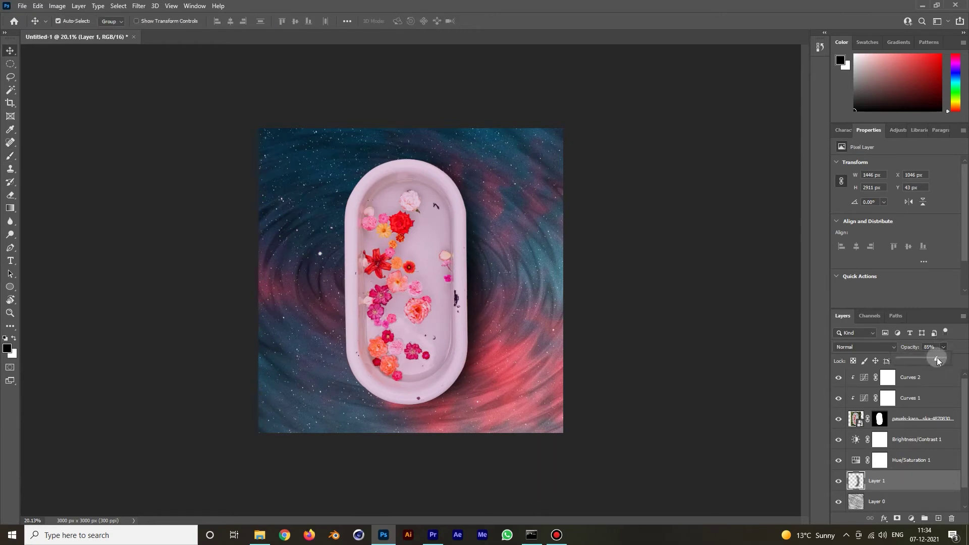
left_click(691, 379)
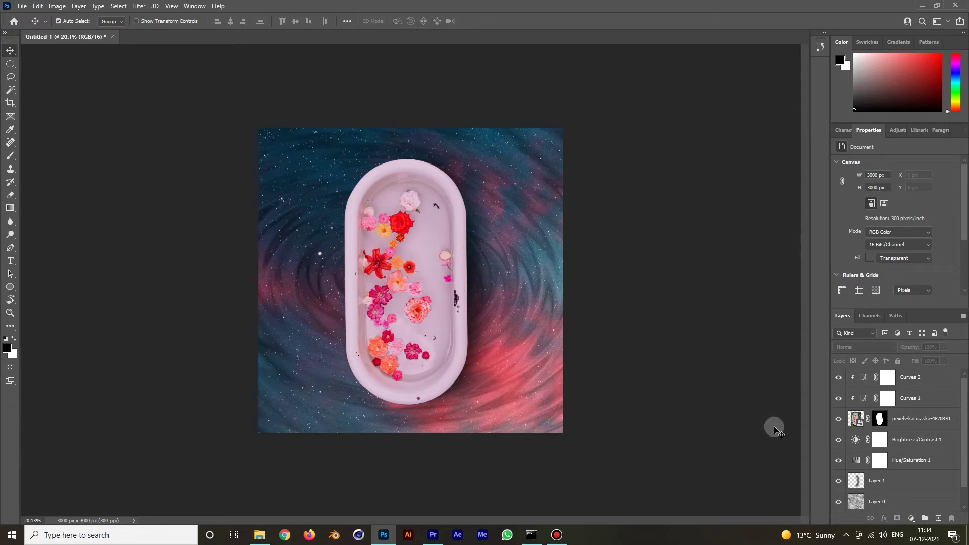
- Place the surfboard photo drew-dau-eFWzKPXaC1I-unsplash from File Explorer as the top layer of the document
scroll(874, 484, "up", 1)
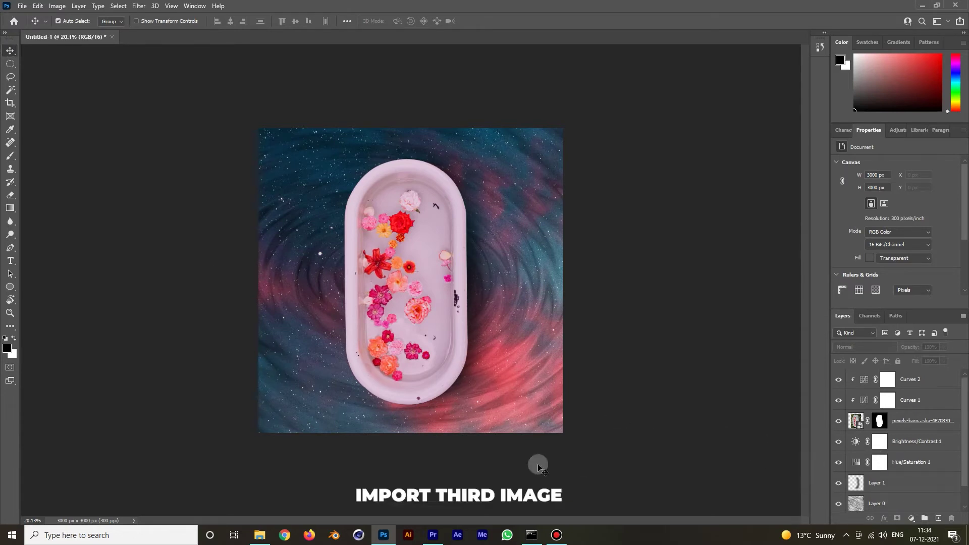
left_click(256, 535)
mouse_move(169, 126)
left_mouse_down()
mouse_move(372, 389)
mouse_move(387, 539)
mouse_move(421, 329)
left_mouse_up()
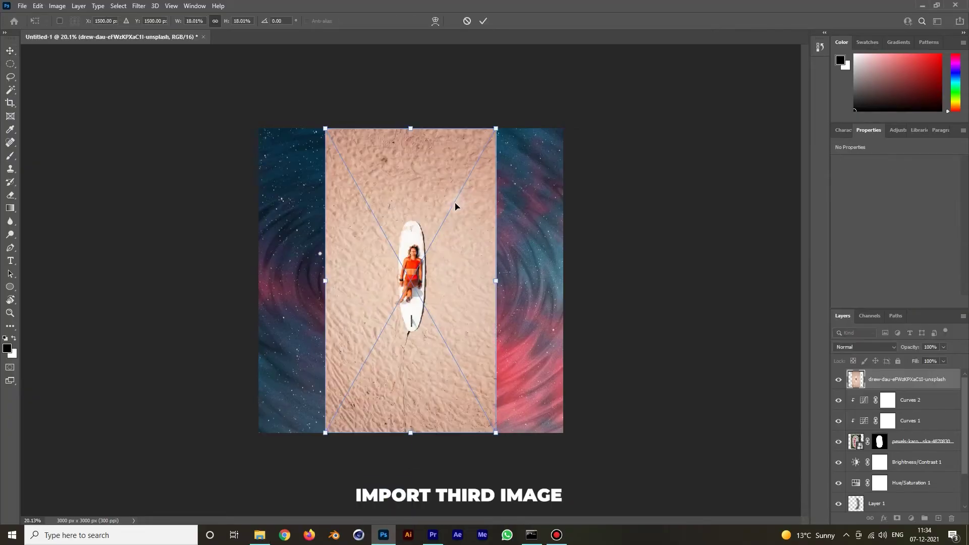
key("Return")
- Trace a pen path along the surfboard's right edge, from its tail up toward the nose
key("p")
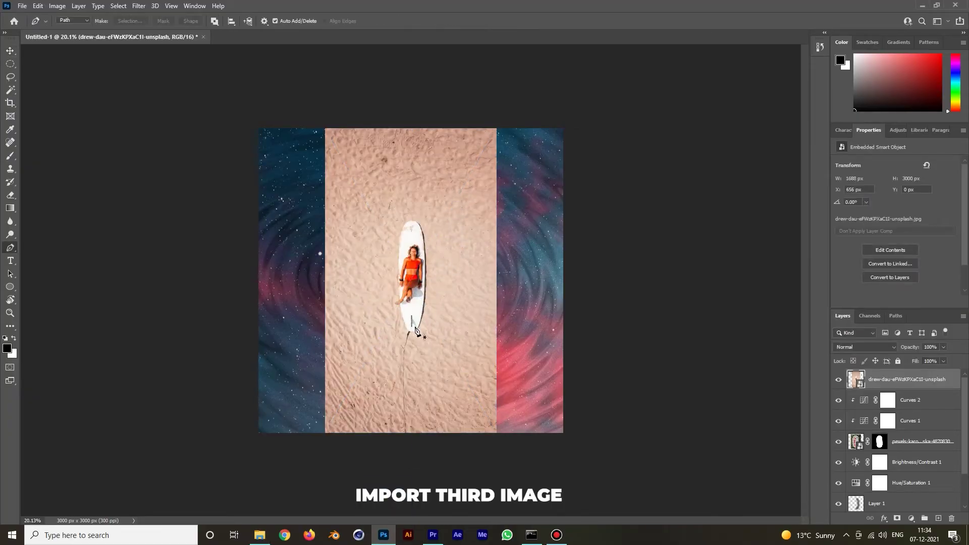
scroll(416, 329, "up", 9)
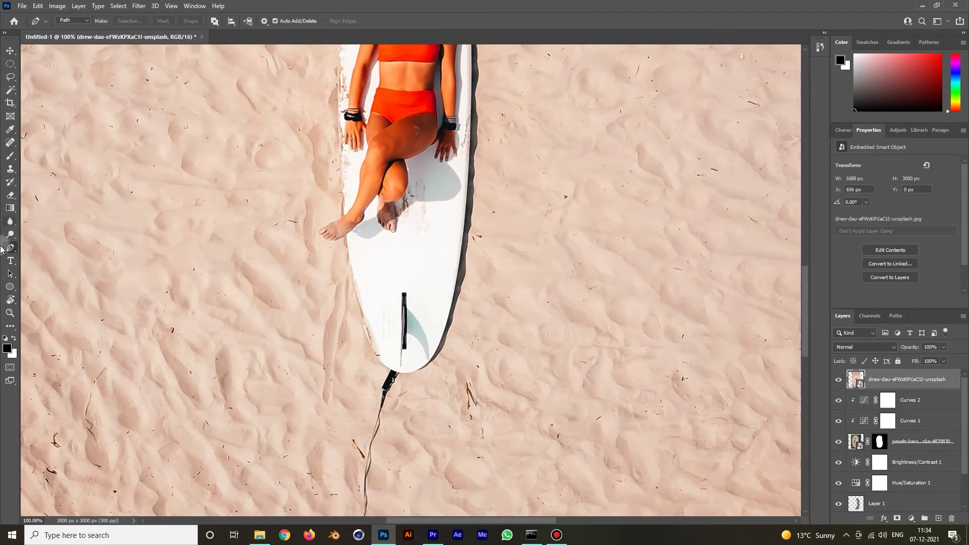
left_click(413, 372)
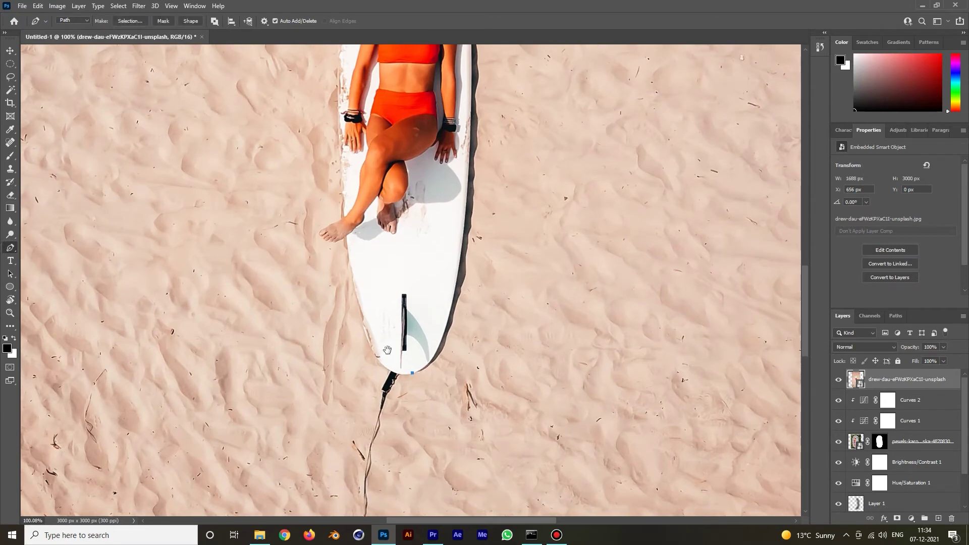
scroll(429, 348, "up", 3)
left_click_drag(394, 355, 412, 341)
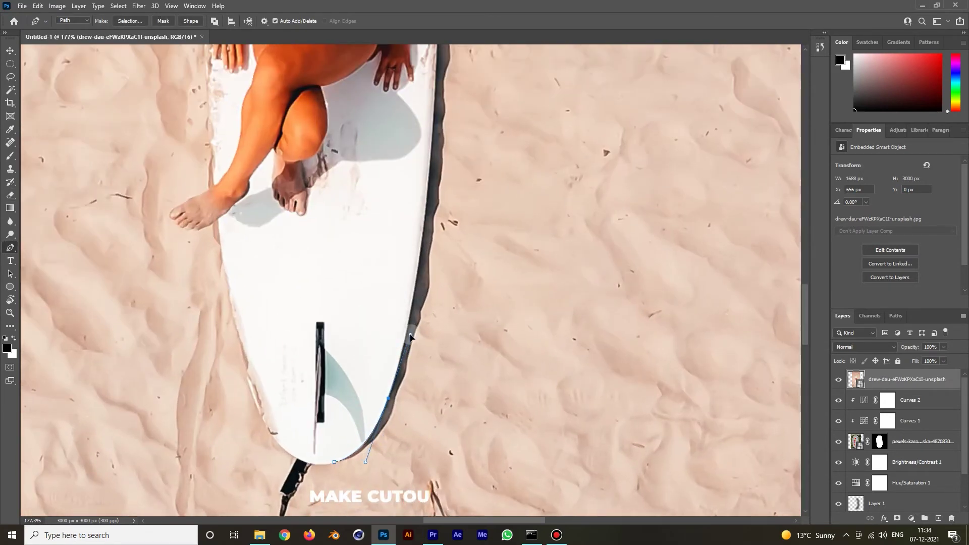
scroll(415, 303, "up", 5)
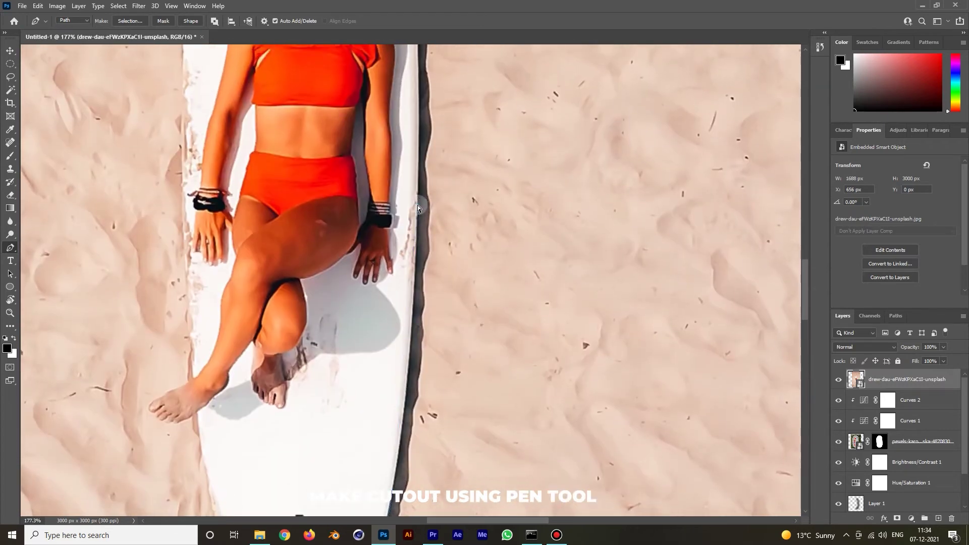
left_click_drag(417, 205, 416, 120)
scroll(409, 151, "up", 5)
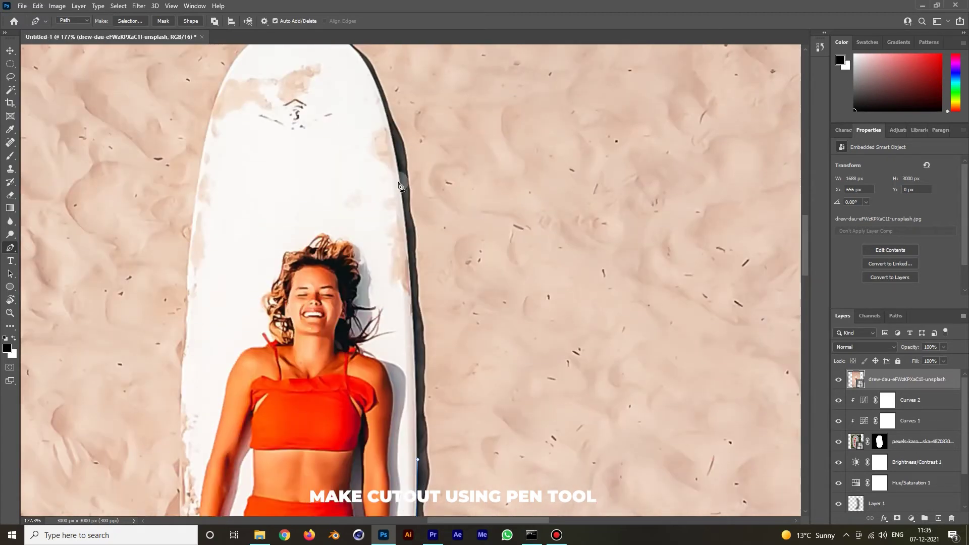
left_click_drag(401, 180, 384, 105)
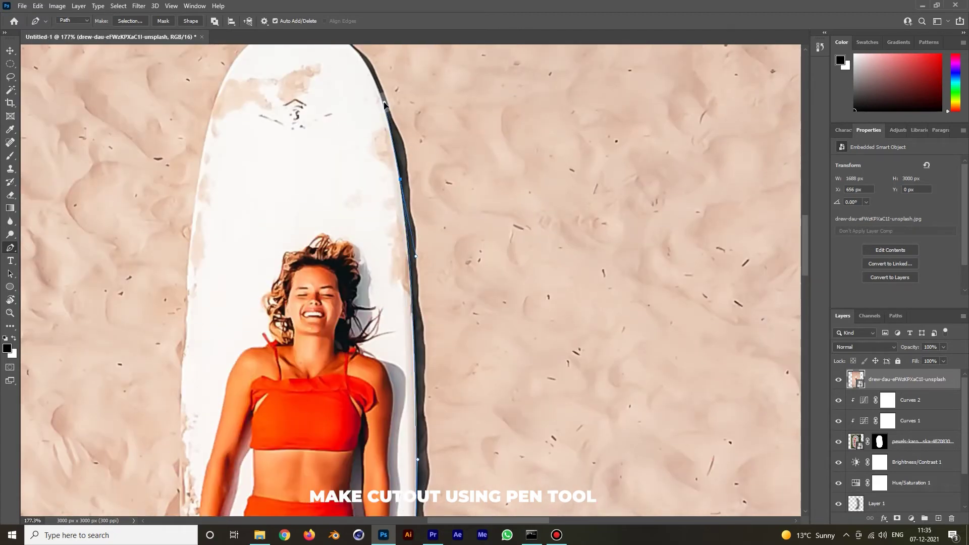
- Curve the pen path around the surfboard's nose to the start of its left edge
scroll(384, 106, "up", 6)
scroll(384, 106, "left", 2)
left_click_drag(385, 348, 317, 328)
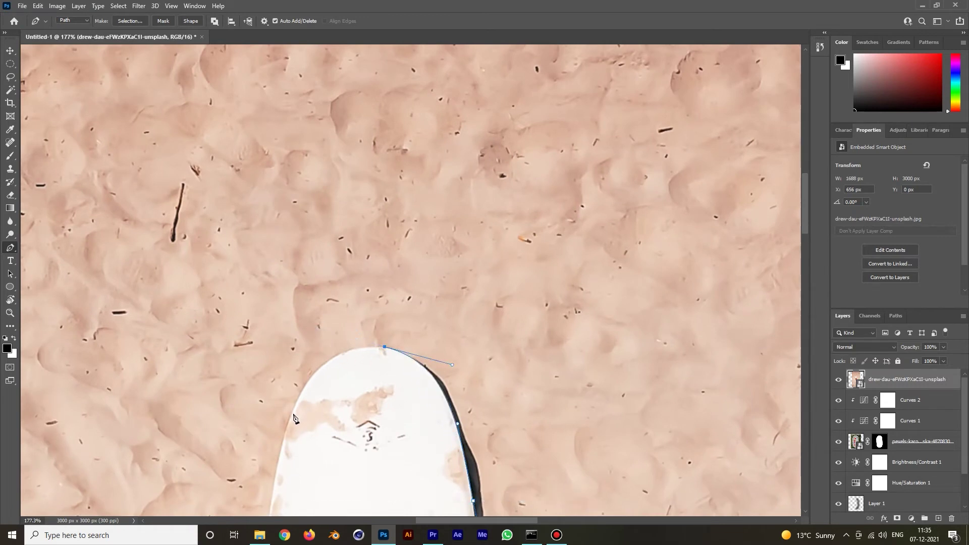
left_click_drag(292, 422, 266, 427)
- Continue the pen path down the surfboard's left edge to the woman's overhanging foot
scroll(268, 503, "down", 3)
scroll(266, 427, "down", 10)
scroll(266, 427, "left", 6)
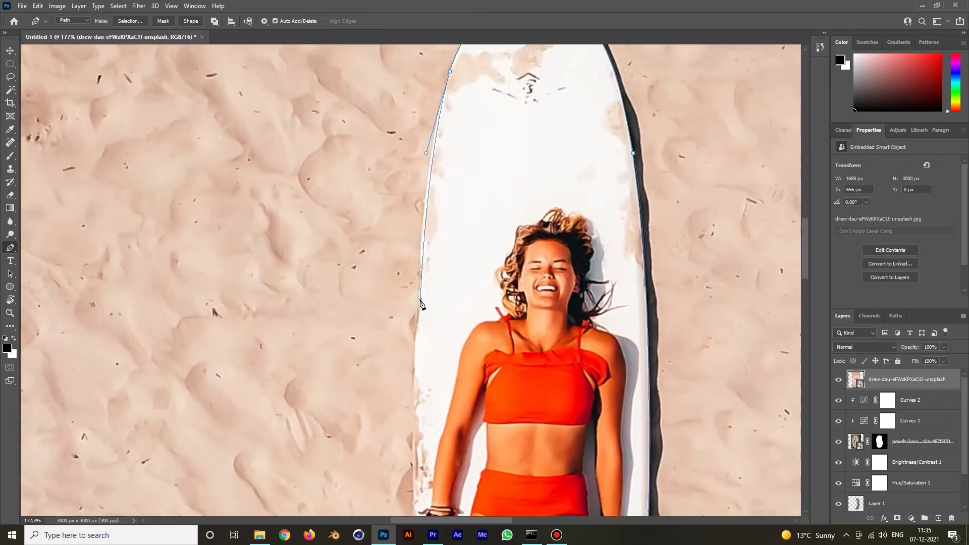
scroll(414, 363, "down", 7)
scroll(414, 364, "left", 1)
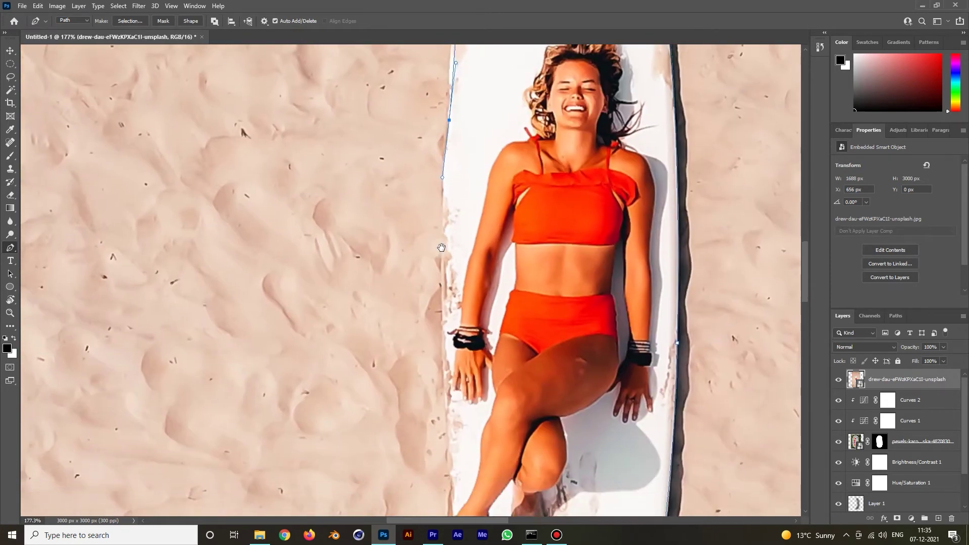
left_click(443, 347)
left_click_drag(444, 467, 433, 267)
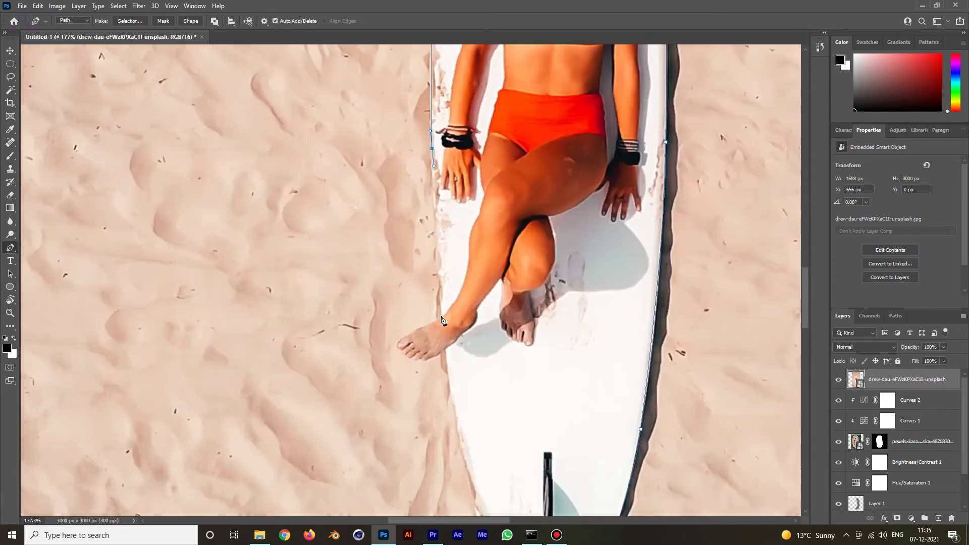
- Trace the path closely around the overhanging foot and along the lower left edge, closing it at the board's tail
scroll(441, 332, "up", 4)
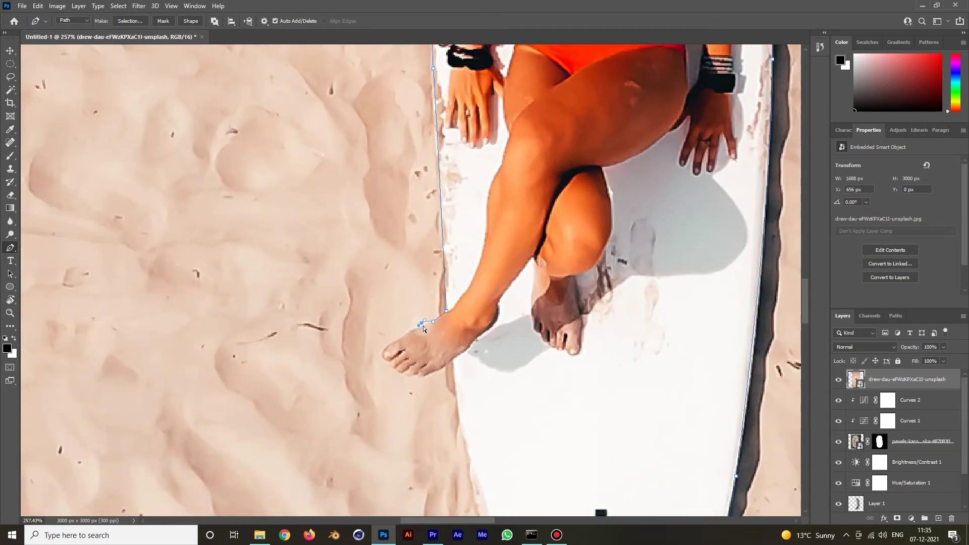
left_click(410, 330)
left_click_drag(453, 422, 455, 371)
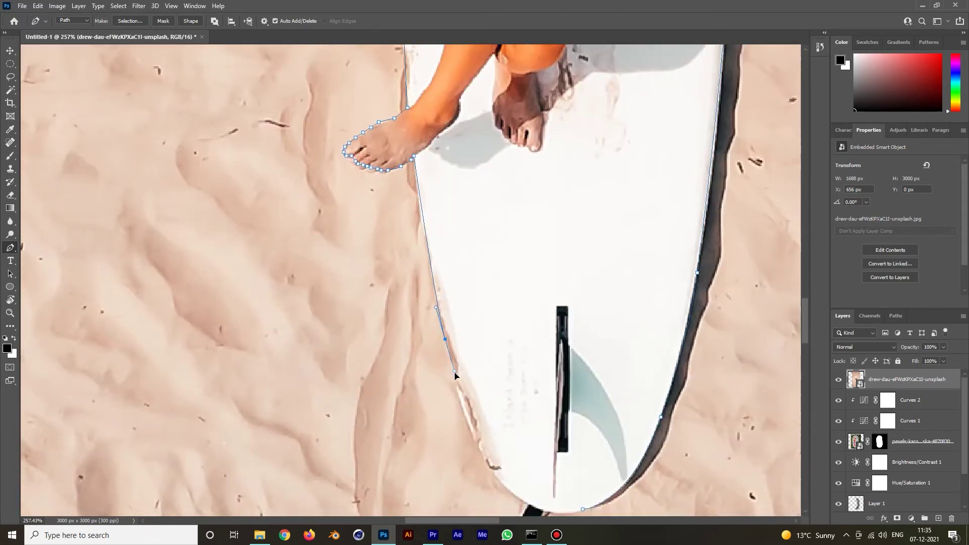
left_click_drag(523, 507, 507, 374)
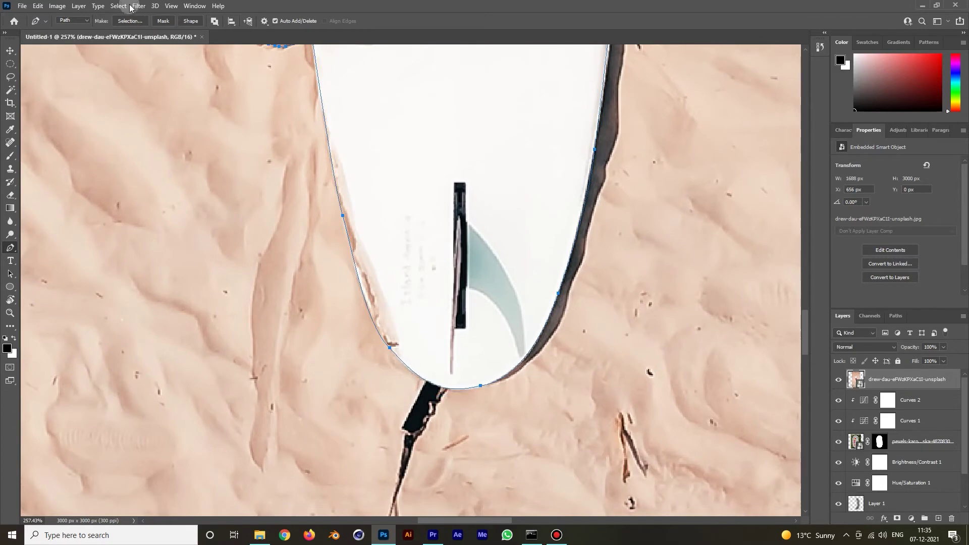
- Convert the surfboard path into a selection and apply it as a layer mask to cut out the board and woman
left_click(130, 21)
left_click(540, 138)
left_click(897, 518)
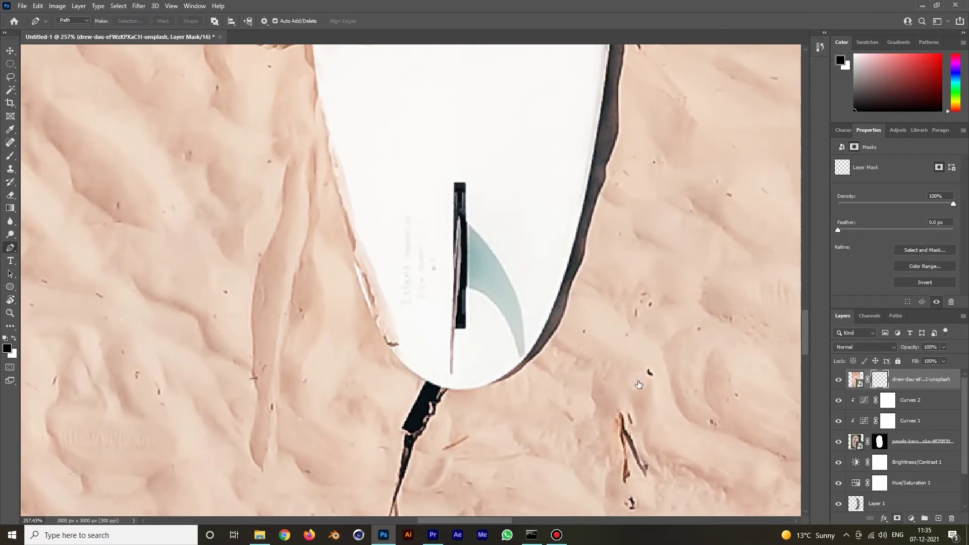
key("ctrl+0")
- Scale the surfboard cutout to about 61% and place it in the bathtub water to the right of the flowers
key("ctrl+t")
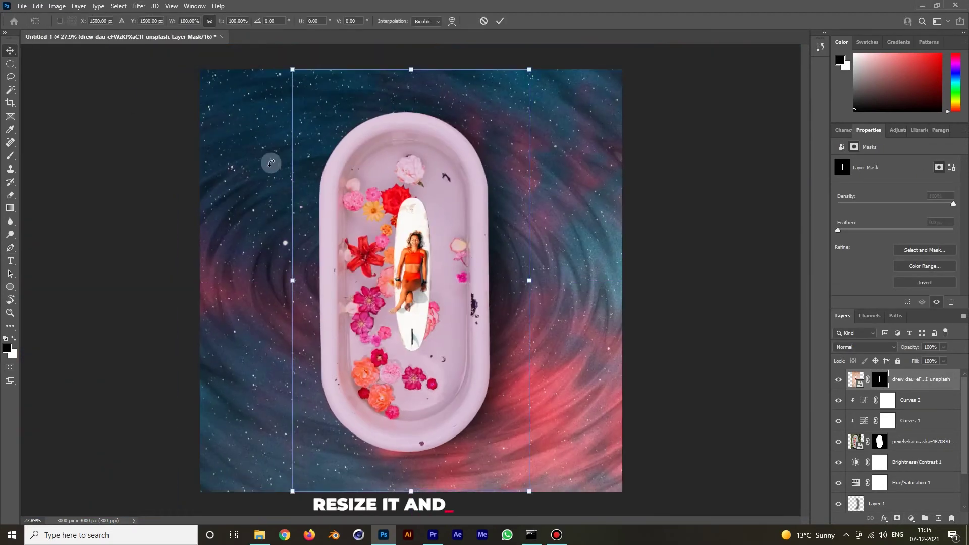
left_click_drag(529, 70, 467, 141)
left_click_drag(402, 284, 429, 244)
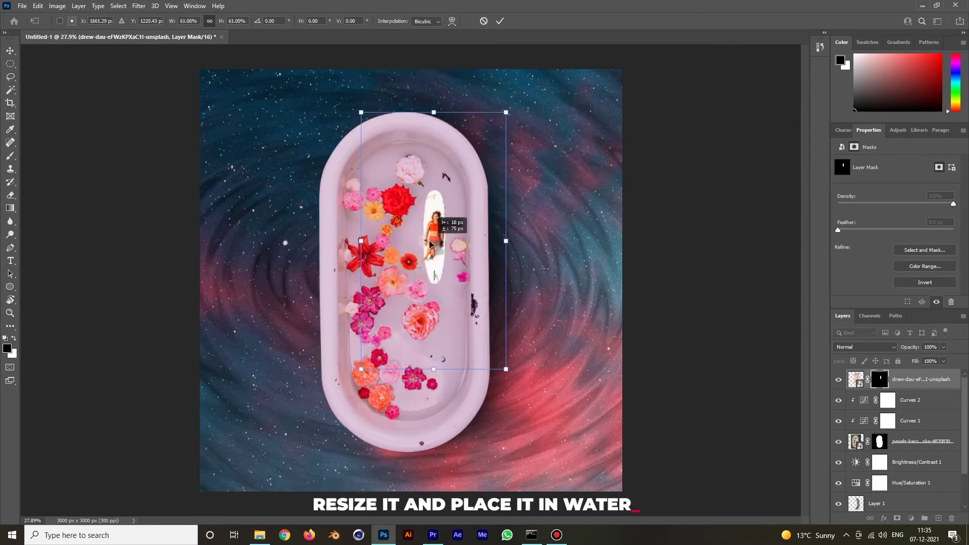
key("Return")
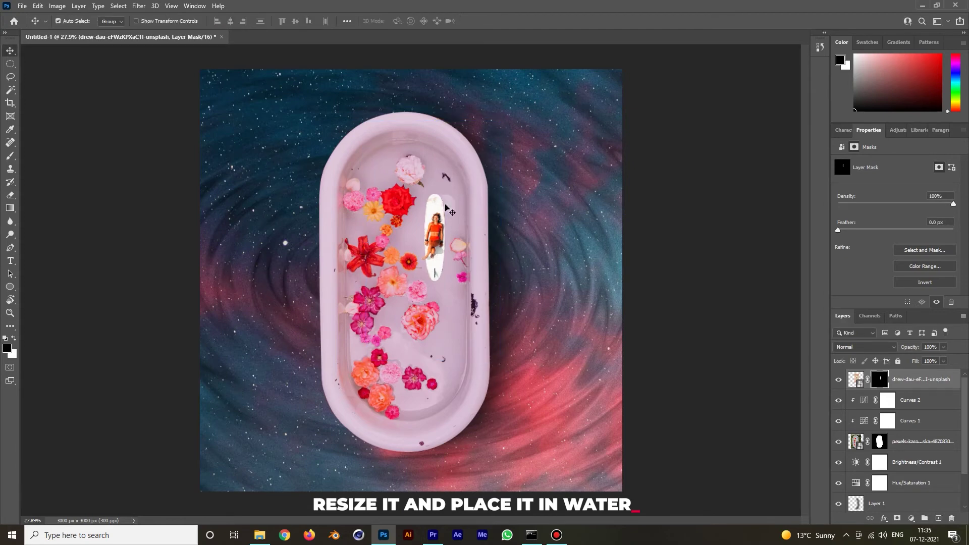
- Add a Brightness/Contrast adjustment clipped to the surfboard layer with brightness at -32
scroll(446, 207, "up", 4)
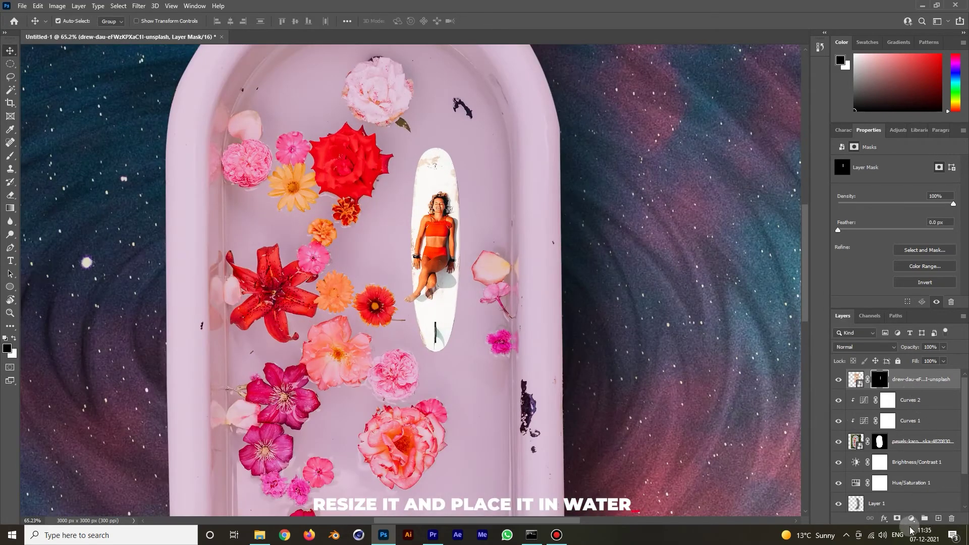
left_click(911, 518)
left_click(906, 361)
left_click(893, 303)
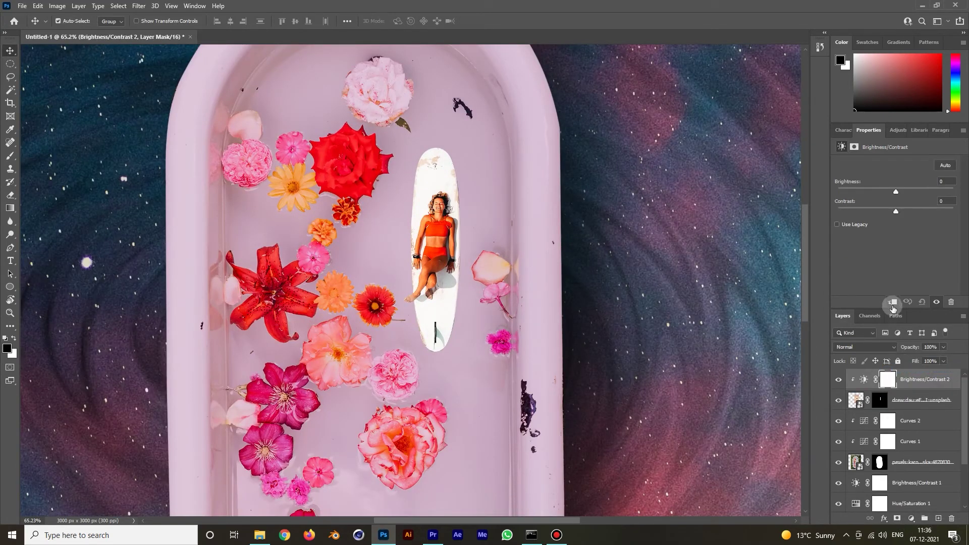
left_click_drag(892, 192, 884, 205)
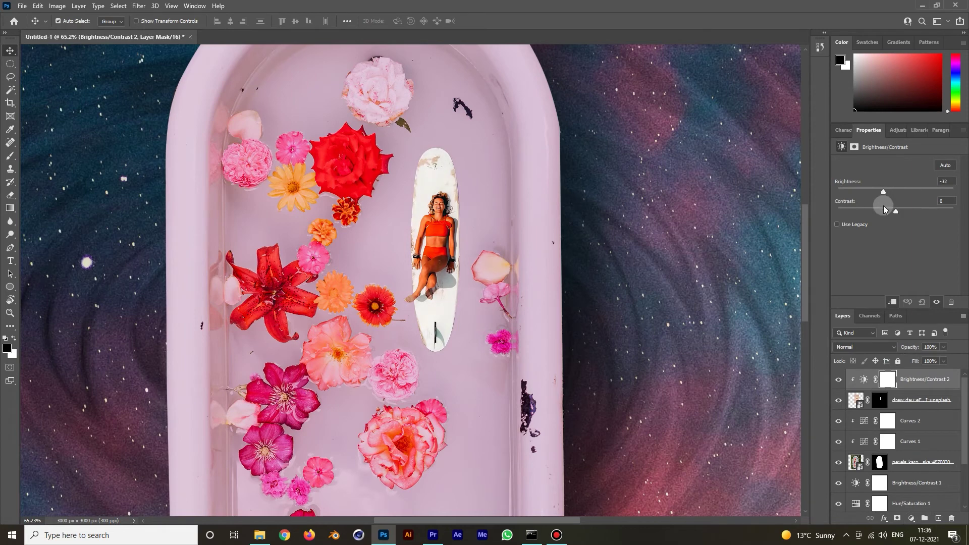
- Add a clipped Curves adjustment above Brightness/Contrast 2, try darkening its RGB midtones and undo that curve change
left_click(912, 518)
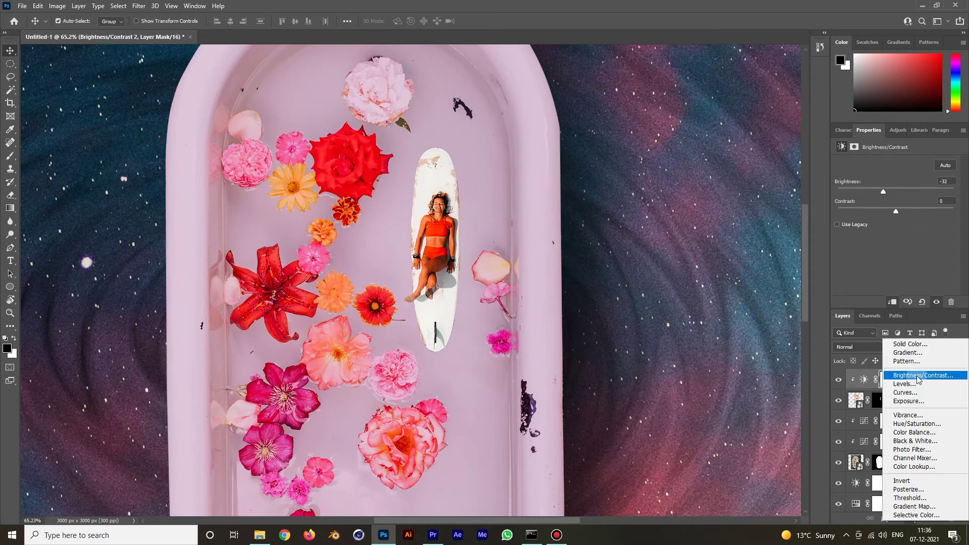
left_click(905, 372)
left_click_drag(897, 244, 902, 250)
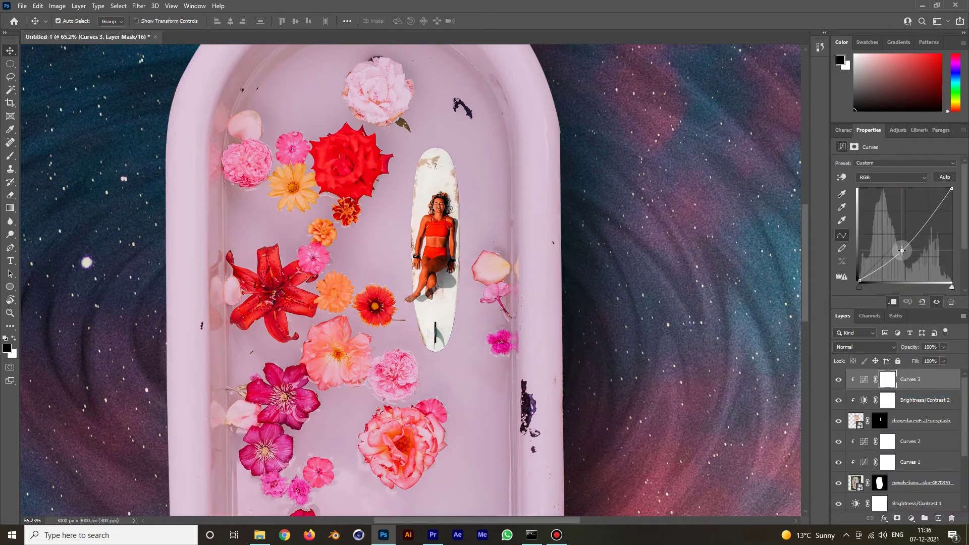
key("ctrl+z")
- Raise the Red channel curve of the Curves 3 adjustment slightly in its darker tones
left_click(419, 296)
scroll(418, 296, "down", 8)
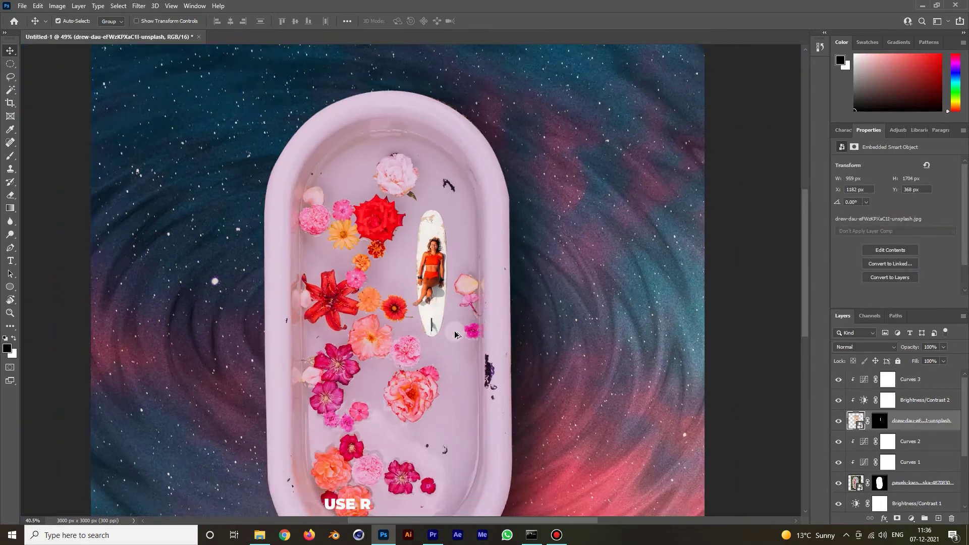
left_click(913, 379)
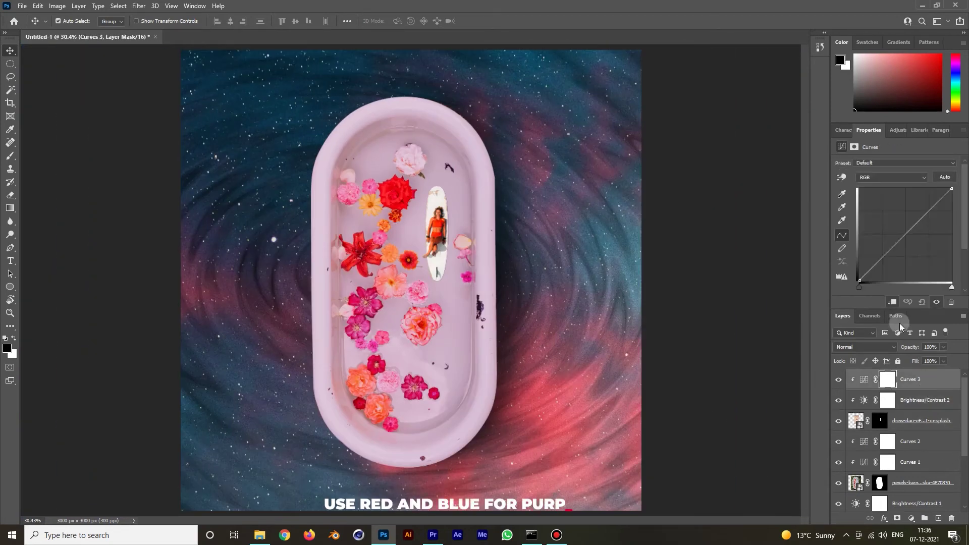
left_click(890, 177)
left_click(873, 193)
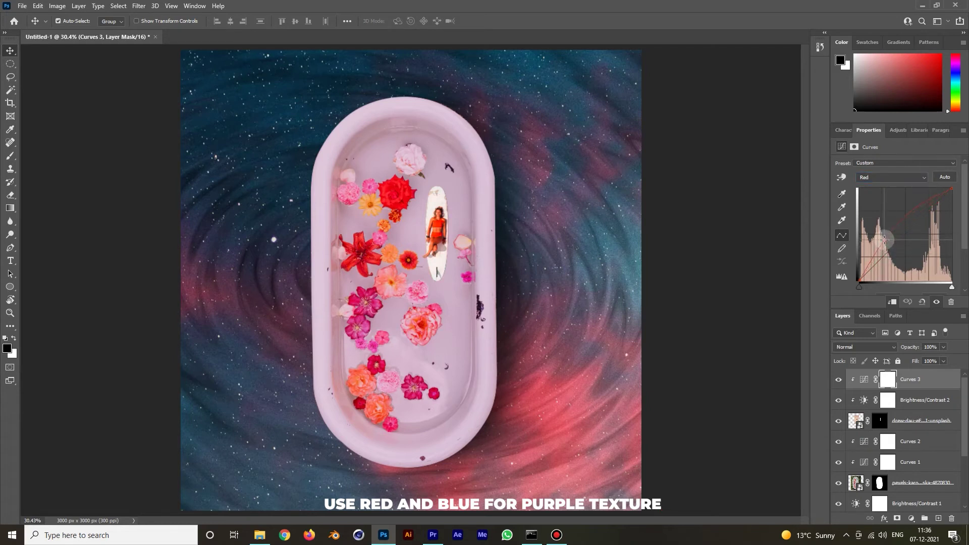
- Raise the midtones of the Blue channel curve in Curves 3 to give the surfboard a purple tint
left_click(888, 177)
left_click(882, 207)
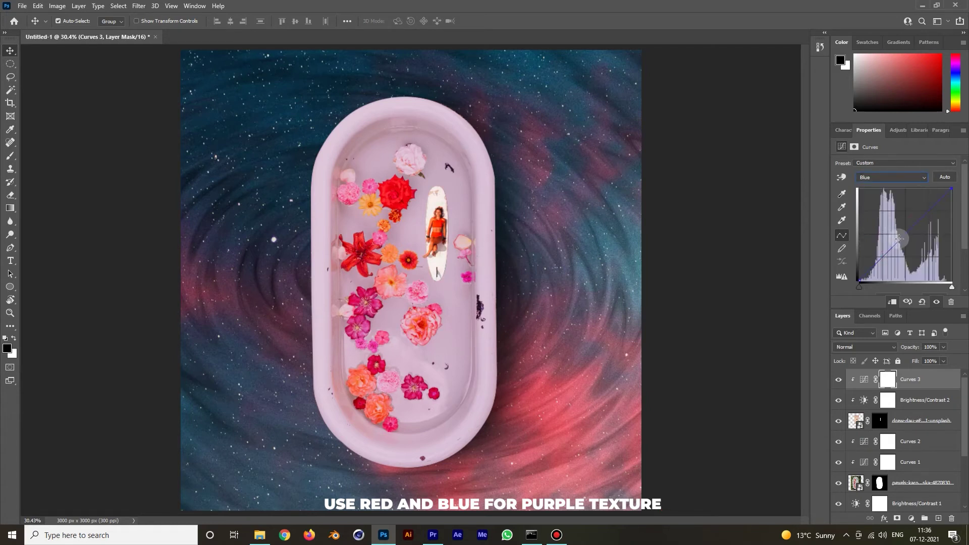
left_click_drag(897, 244, 896, 230)
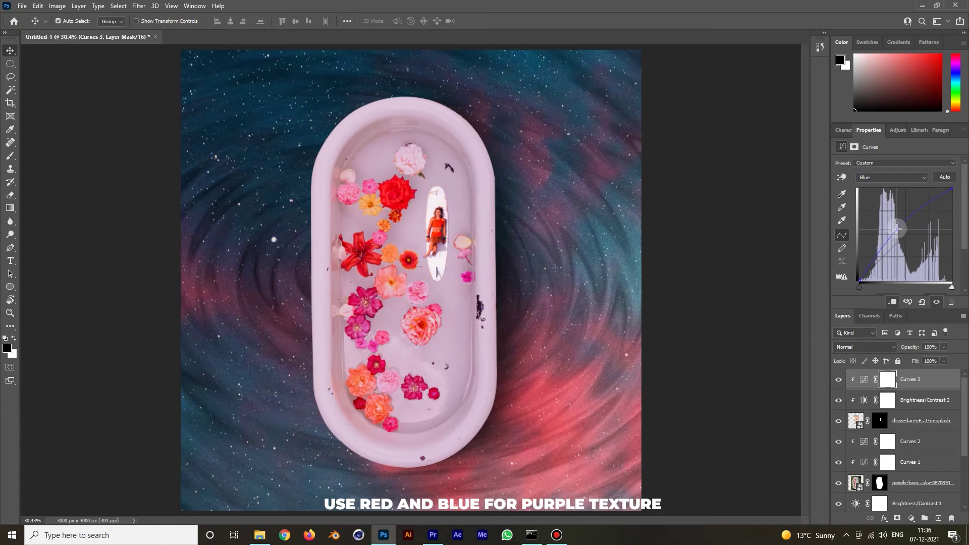
scroll(566, 253, "down", 2)
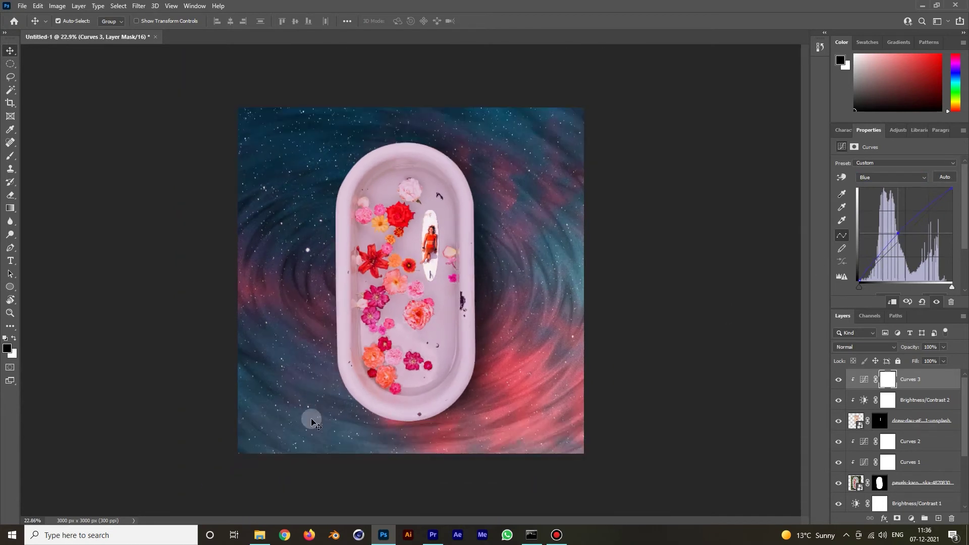
left_click(257, 536)
left_click(259, 537)
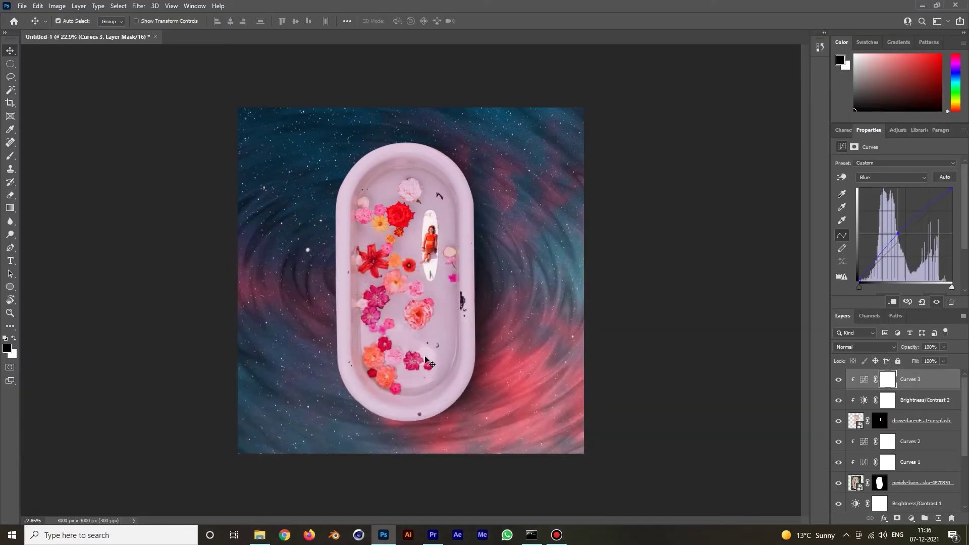
left_click(755, 434)
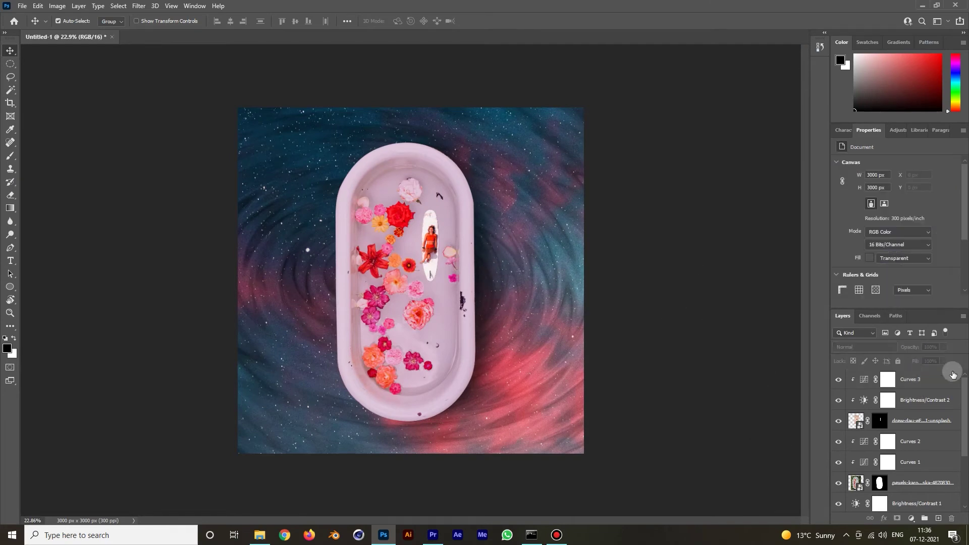
- Create a new empty layer between the Curves 2 adjustment and the surfboard layer and switch to the Brush tool
left_click(919, 438)
left_click(939, 518)
key("b")
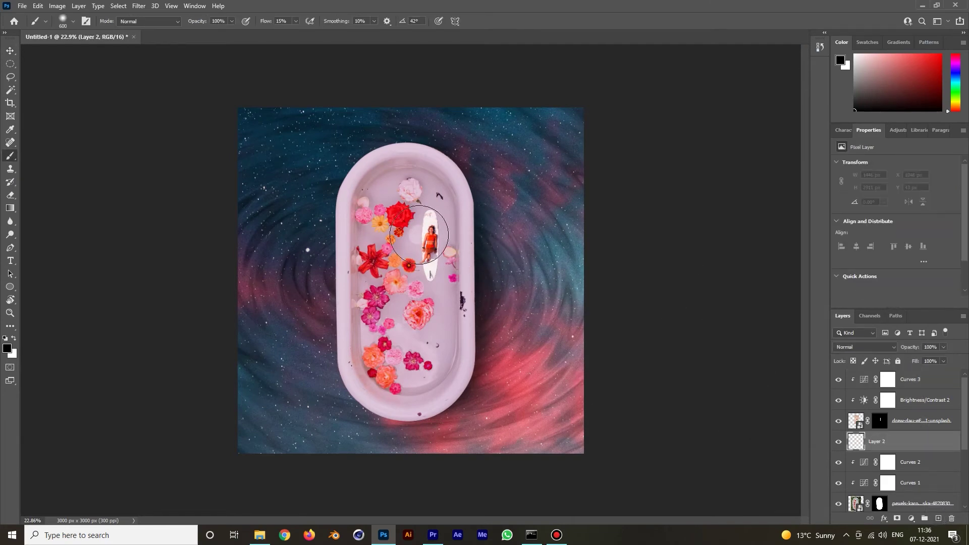
- Paint a soft black shadow along the surfboard's edge on the new layer, using a reduced brush size and 15% flow
scroll(425, 242, "up", 6)
key("bracketleft")
key("bracketleft")
key("bracketleft")
key("bracketleft")
key("bracketleft")
key("bracketleft")
key("bracketleft")
key("bracketleft")
key("bracketleft")
key("bracketleft")
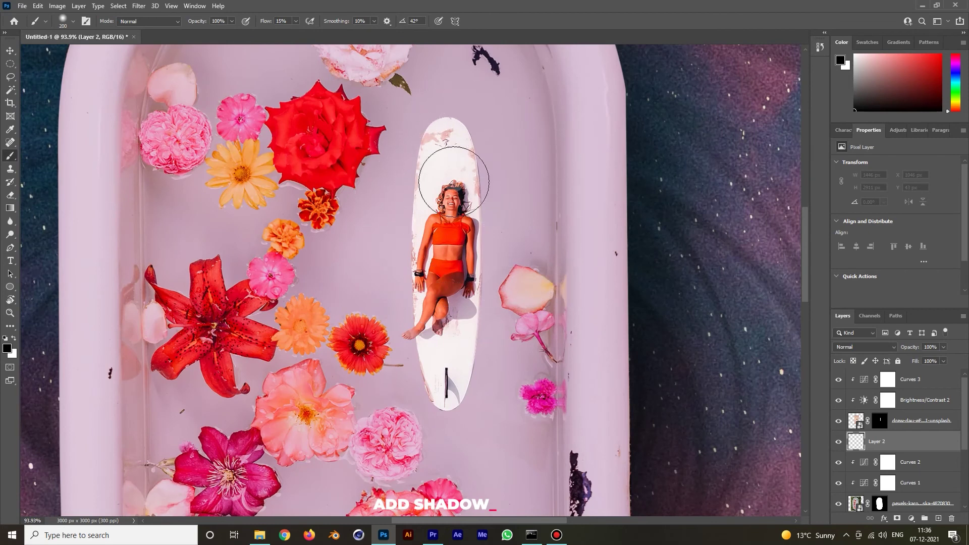
mouse_move(453, 130)
left_mouse_down()
mouse_move(473, 153)
mouse_move(481, 262)
mouse_move(462, 396)
mouse_move(434, 419)
left_mouse_up()
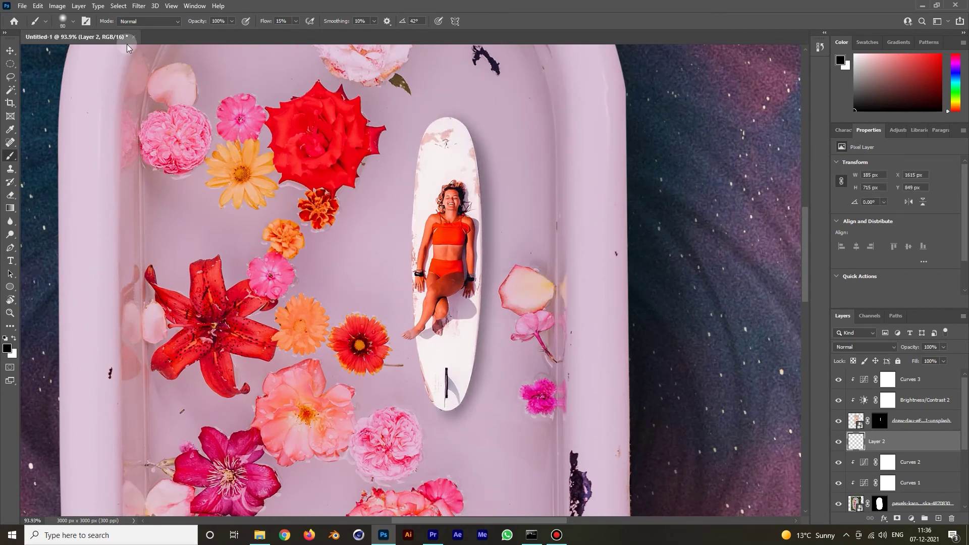
- Set the brush flow to 5% and softly build up the shadow around the surfboard on Layer 2
left_click_drag(290, 21, 251, 23)
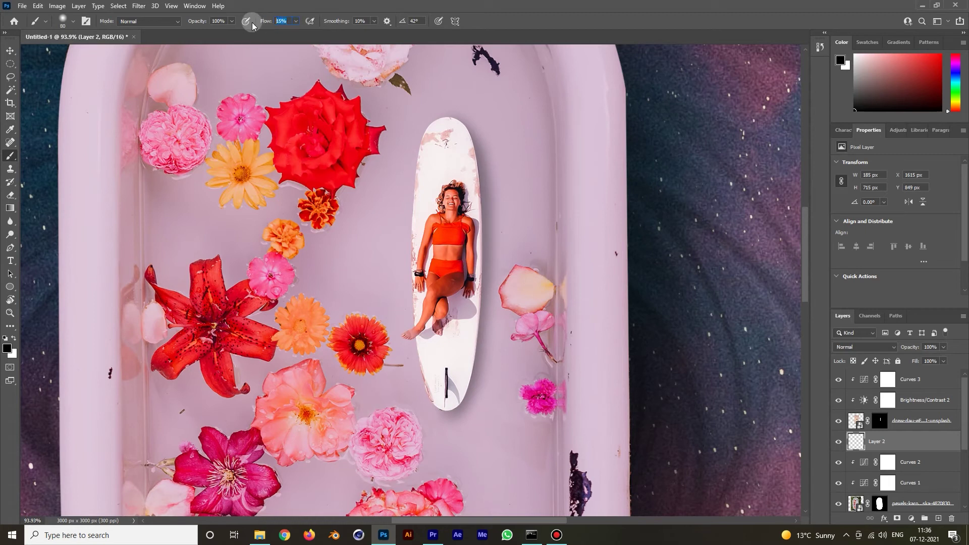
type("5")
key("Return")
mouse_move(461, 135)
left_mouse_down()
mouse_move(478, 198)
mouse_move(469, 322)
left_mouse_up()
key("c")
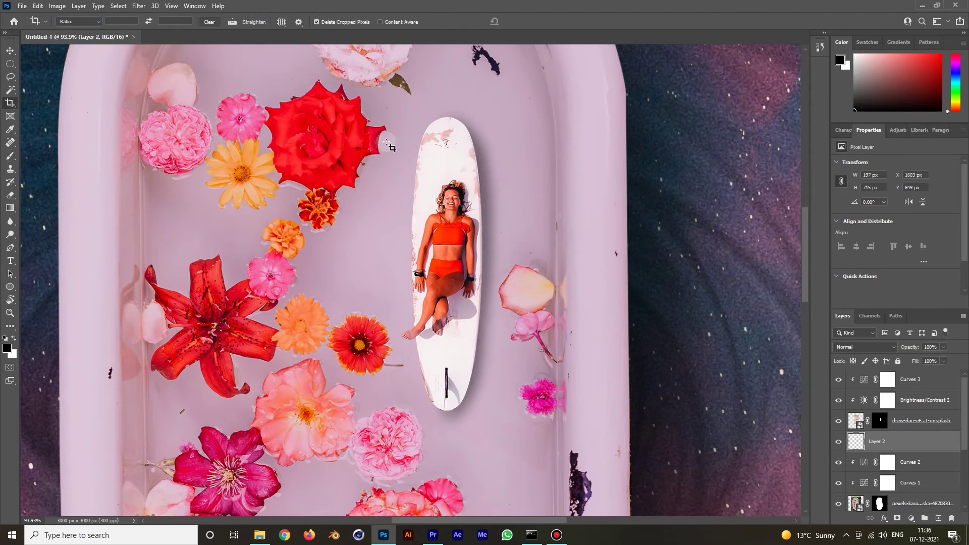
scroll(160, 313, "down", 10)
key("v")
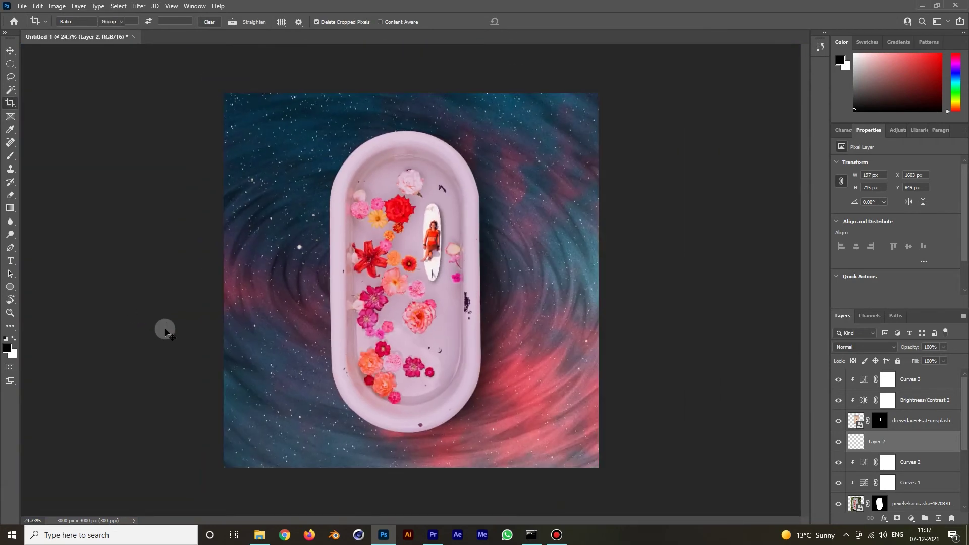
key("ctrl+0")
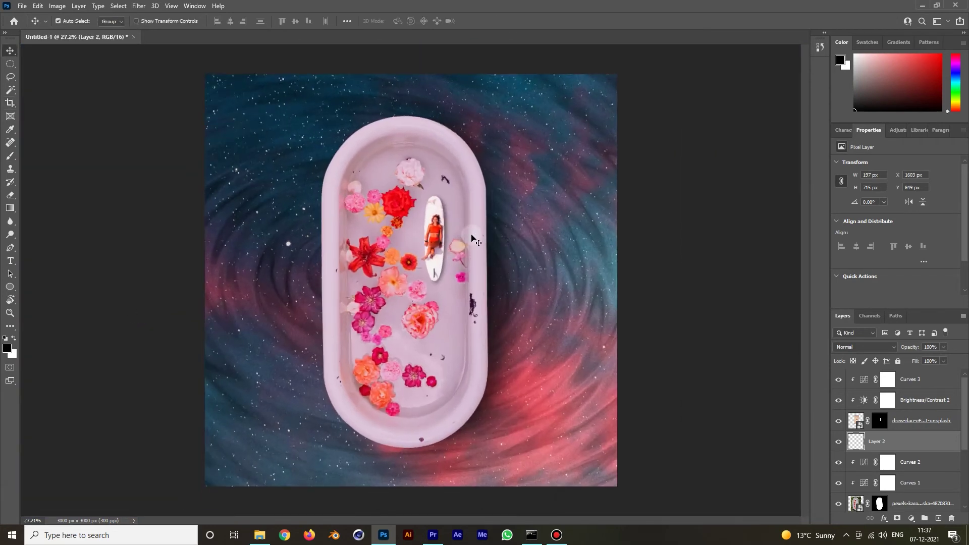
left_click(916, 381)
left_click(667, 379)
scroll(483, 320, "down", 2)
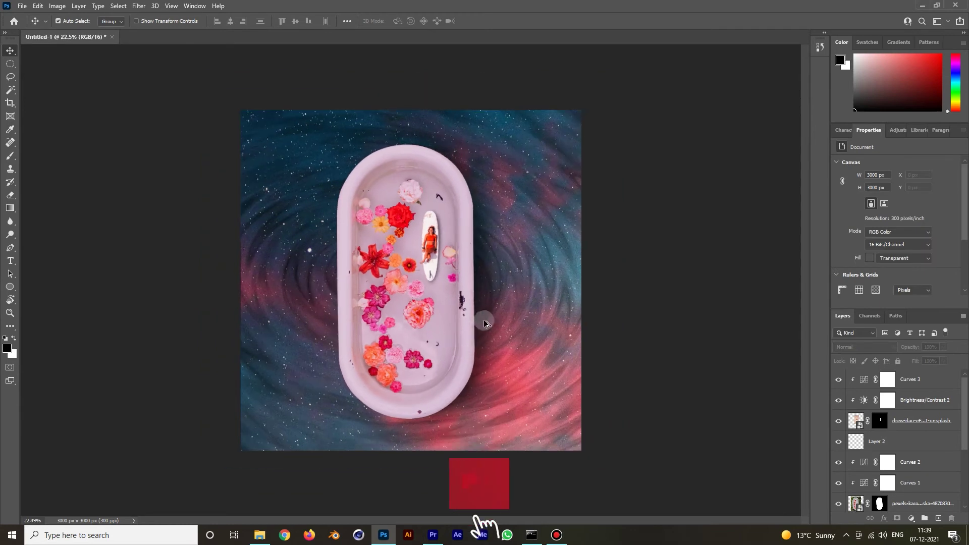
scroll(480, 330, "up", 1)
- Scale all layers from Curves 3 down to Layer 1 together to about 92% so the bathtub sits smaller on the sky
left_click(920, 385)
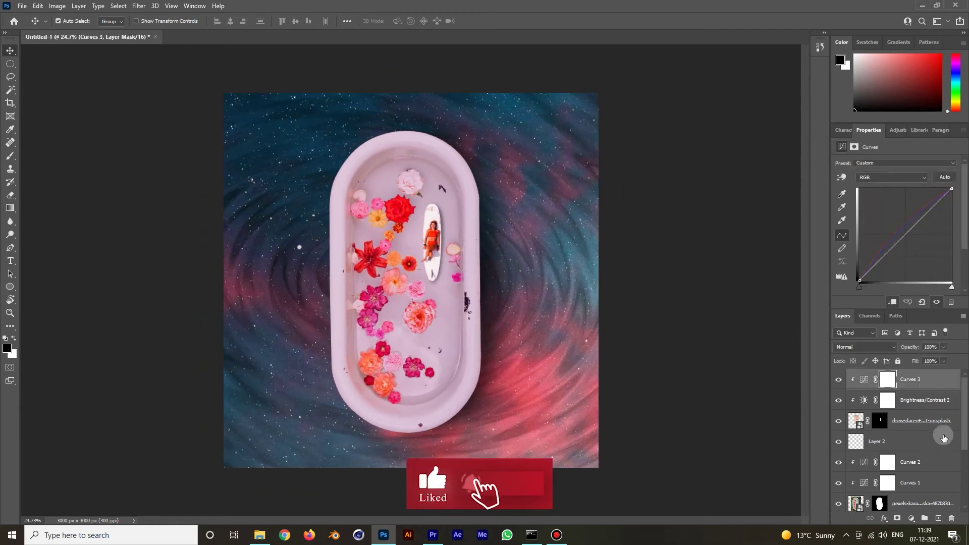
scroll(922, 399, "down", 3)
left_click(908, 463, "shift")
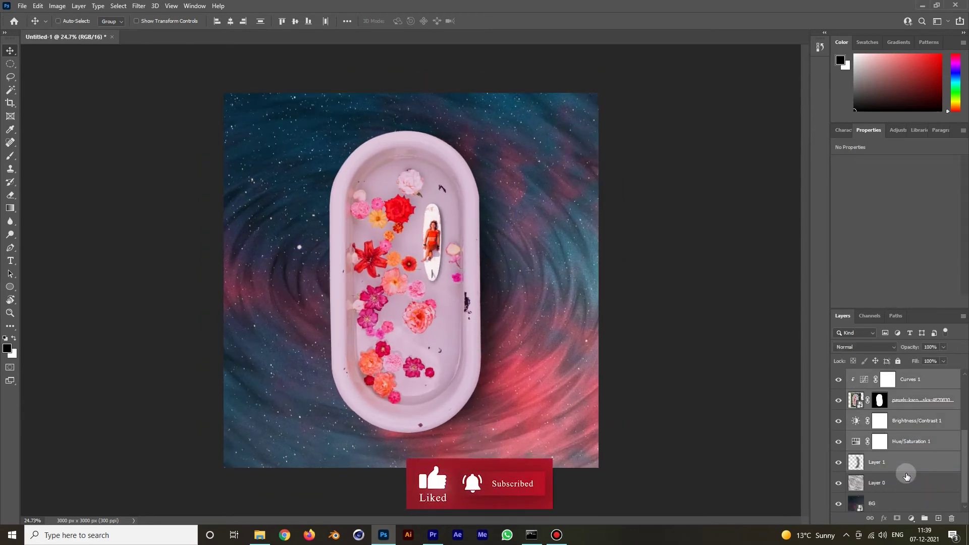
key("ctrl+t")
left_click_drag(536, 97, 535, 99)
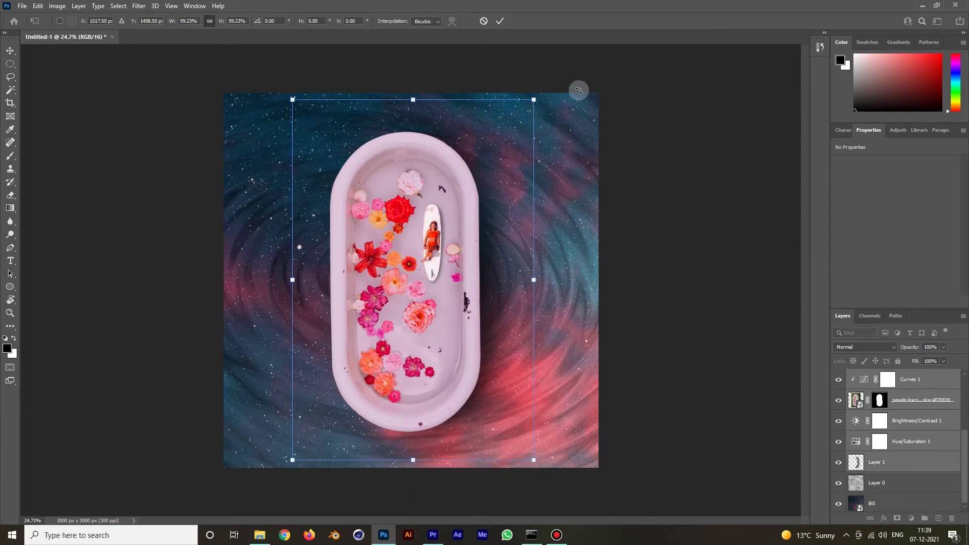
left_click_drag(534, 96, 523, 118)
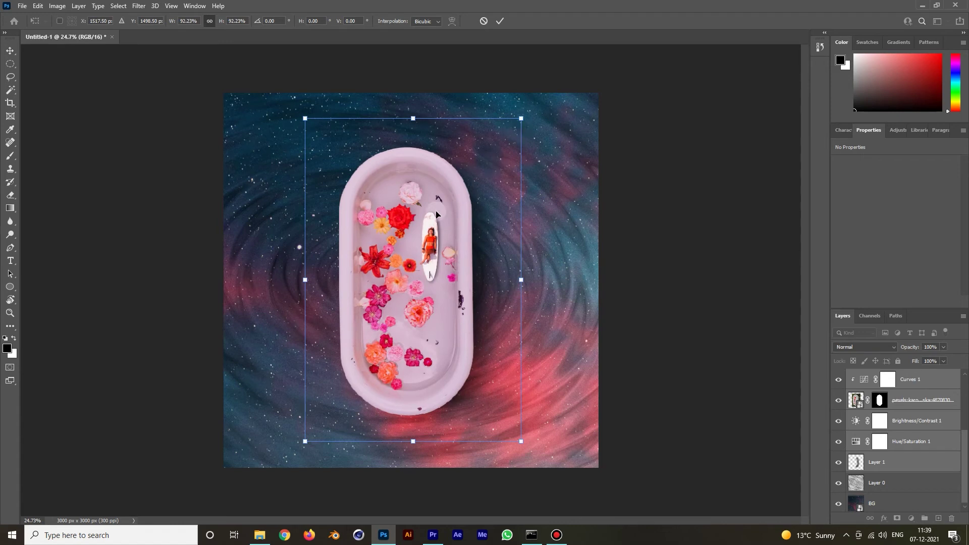
mouse_move(396, 264)
left_mouse_down()
mouse_move(399, 274)
mouse_move(393, 262)
left_mouse_up()
left_click(652, 207)
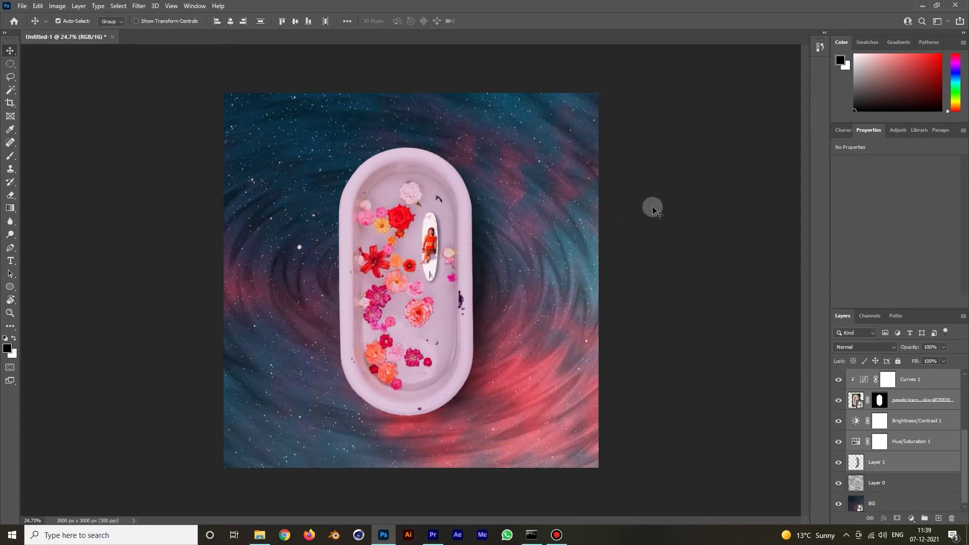
left_click(662, 232)
- Lower the white end of the RGB curve in Curves 3 slightly to dim the surfboard's highlights
scroll(914, 385, "up", 2)
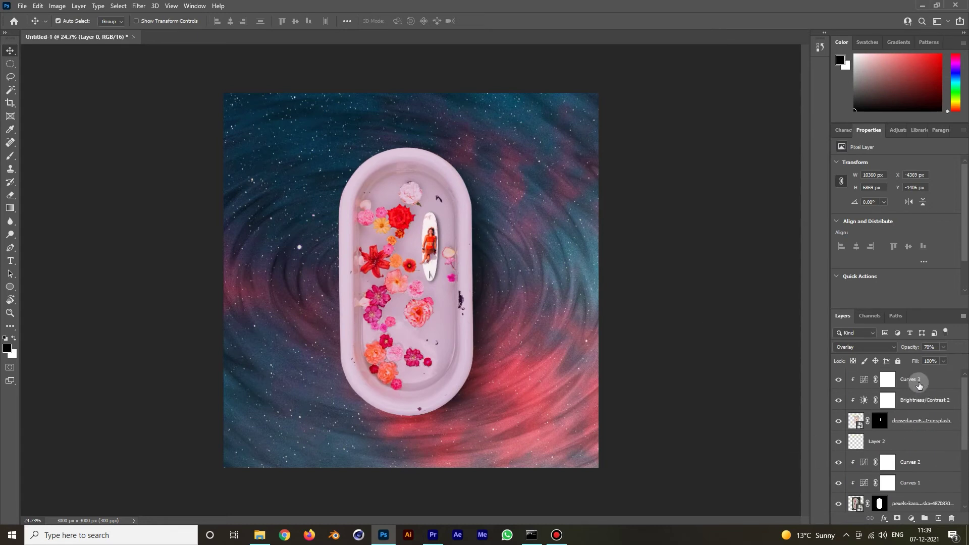
left_click(917, 384)
left_click(912, 519)
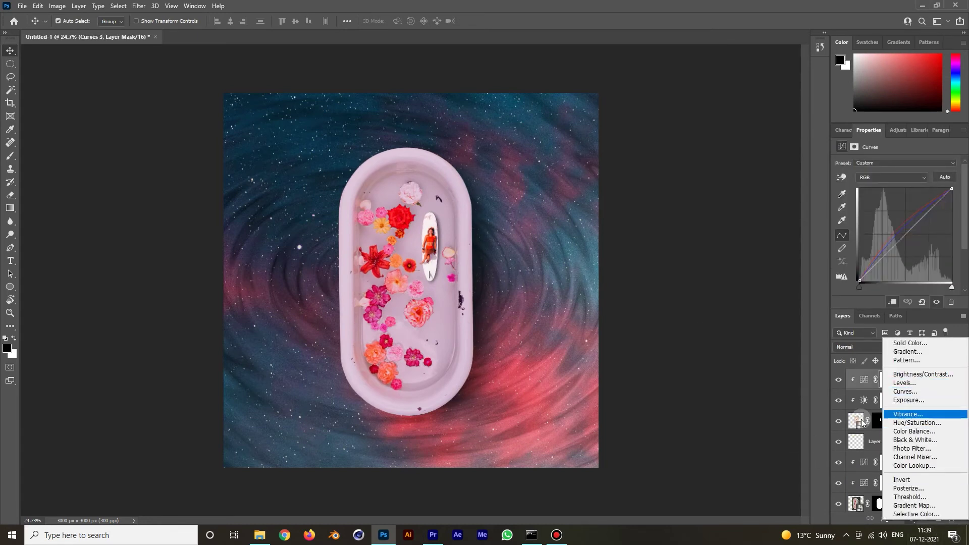
left_click(865, 443)
left_click(909, 423)
left_click(917, 403)
left_click(919, 382)
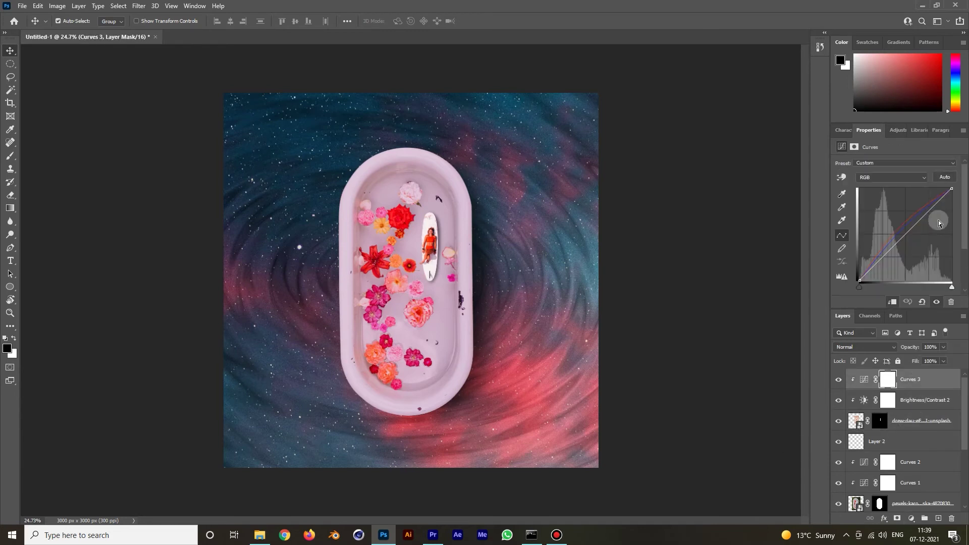
mouse_move(952, 189)
left_mouse_down()
mouse_move(955, 211)
mouse_move(962, 195)
left_mouse_up()
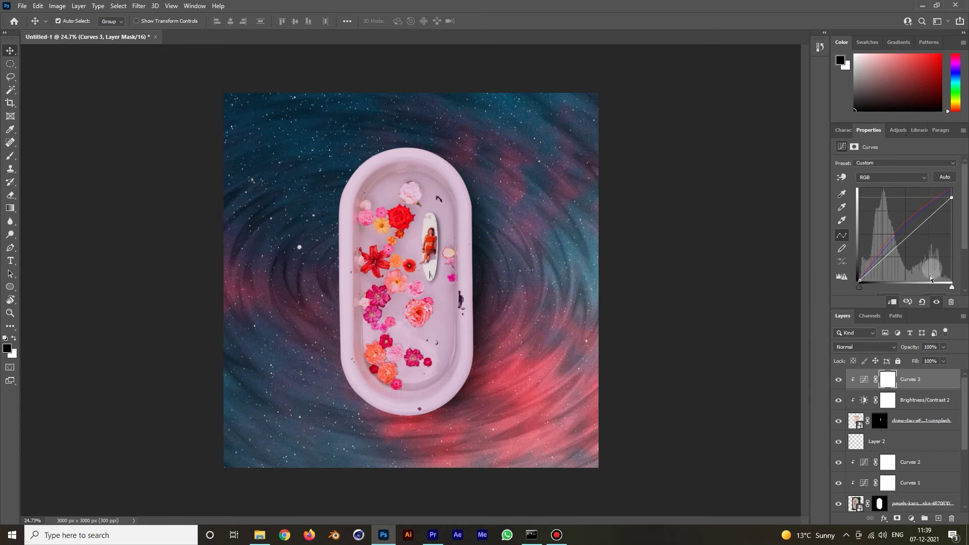
- Add an unclipped Curves adjustment above all layers, try raising its RGB midtones and undo that curve change
left_click(912, 521)
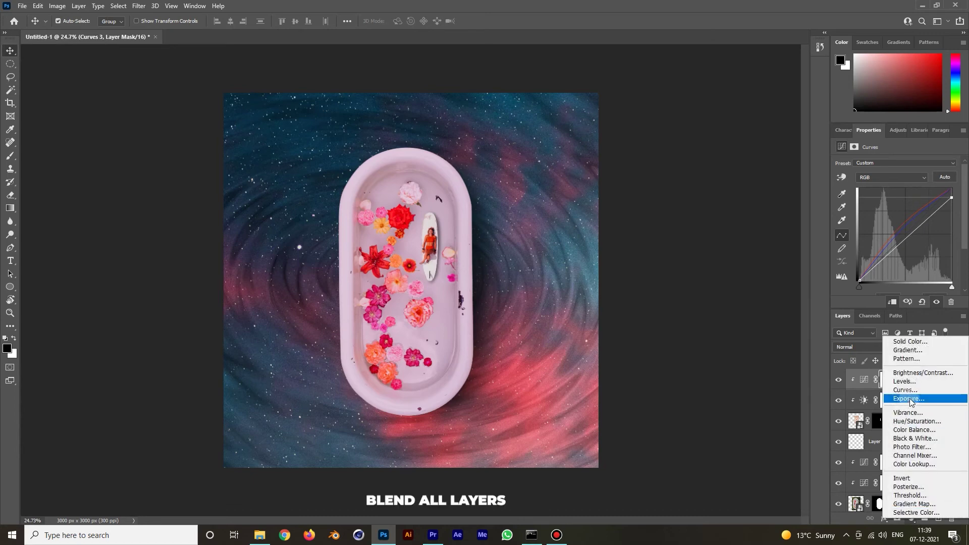
left_click(909, 398)
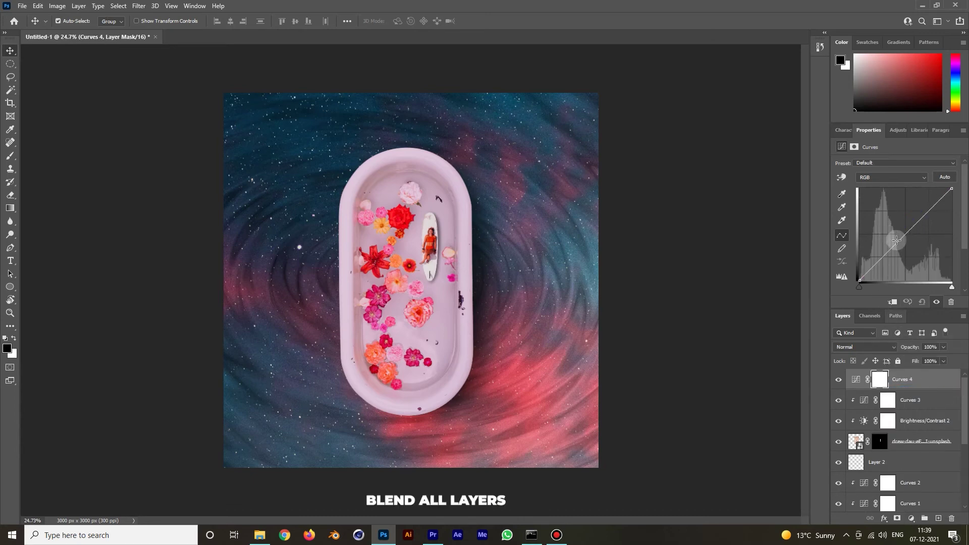
left_click_drag(897, 243, 897, 236)
key("ctrl+z")
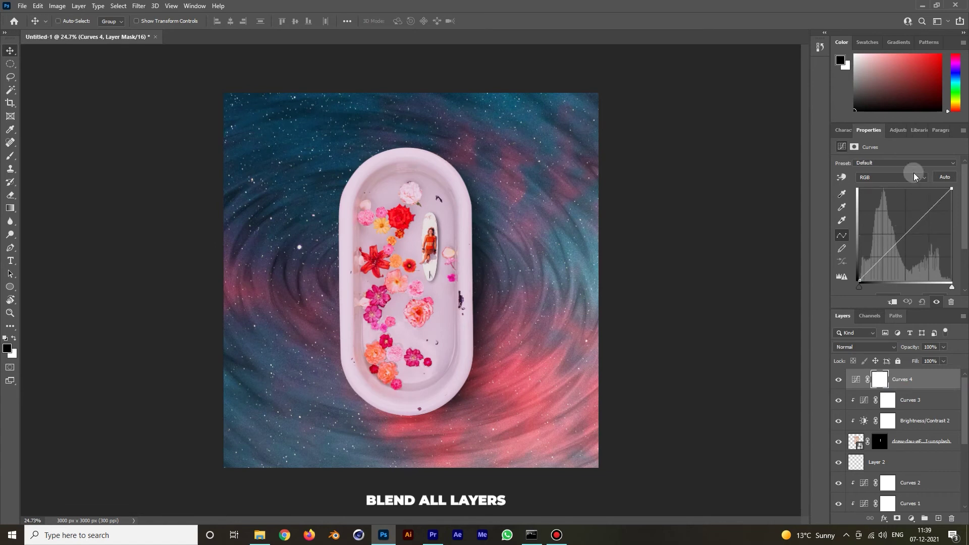
- Add a point to the Red curve's darker tones in Curves 4 and raise the Blue curve's midtones slightly
left_click(896, 177)
left_click(897, 193)
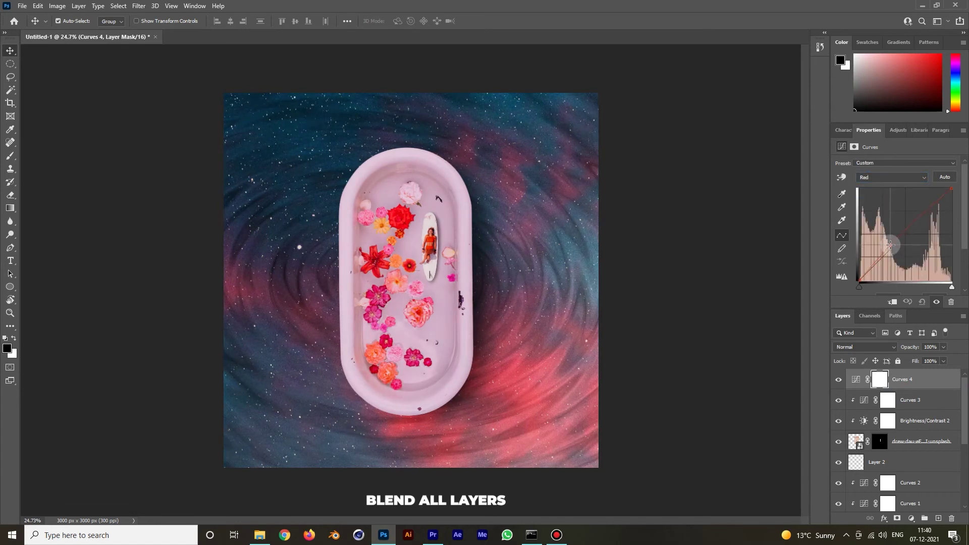
left_click(899, 177)
left_click(894, 195)
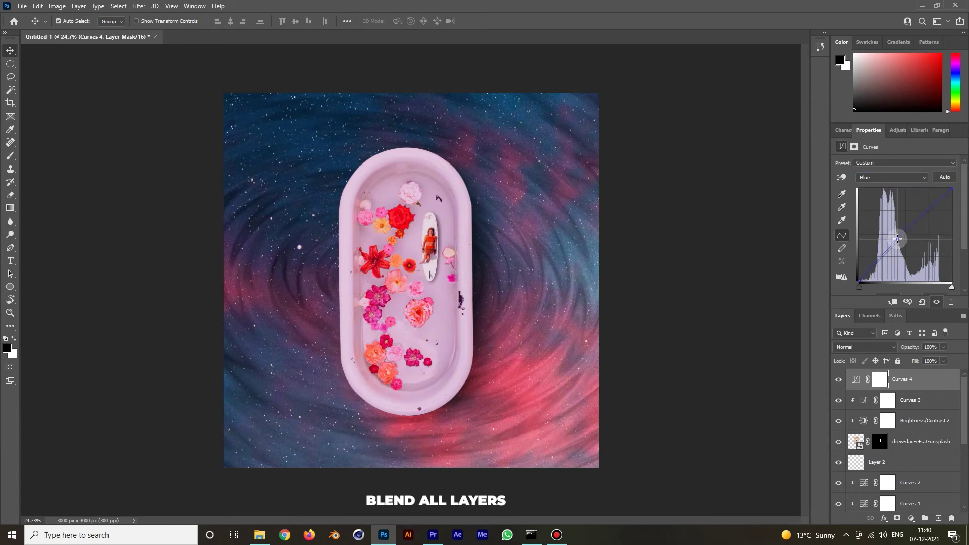
- Anchor the Red curve's highlights in Curves 4 and raise its darker midtones slightly to warm the whole image
left_click(892, 181)
left_click(894, 189)
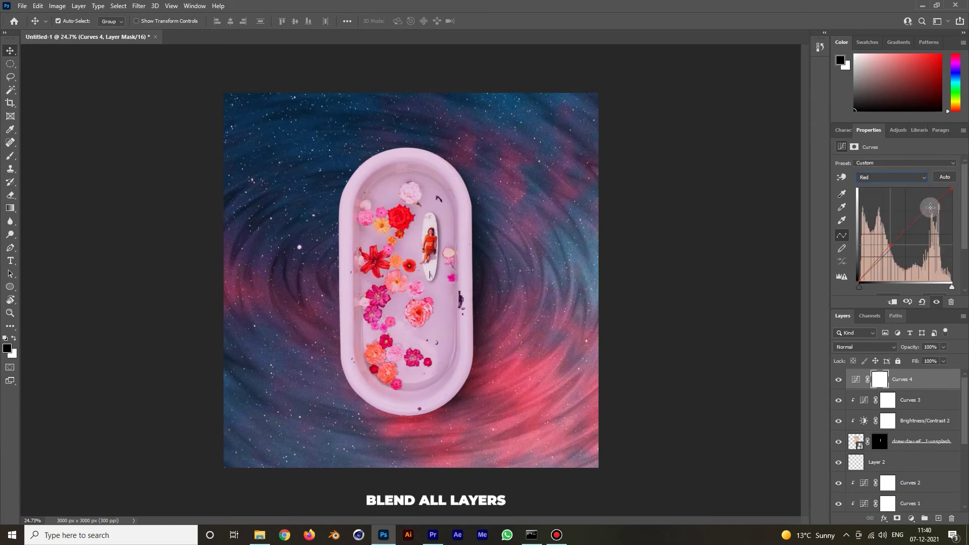
left_click_drag(890, 246, 889, 242)
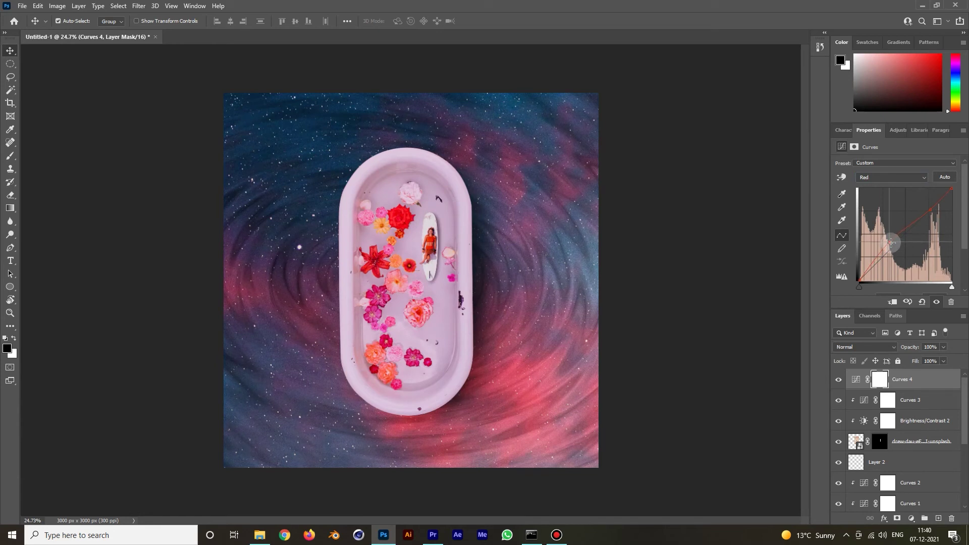
- Add a Channel Mixer adjustment above Curves 4 with Red at +106% and Blue at +4% for the Red output channel
left_click(911, 518)
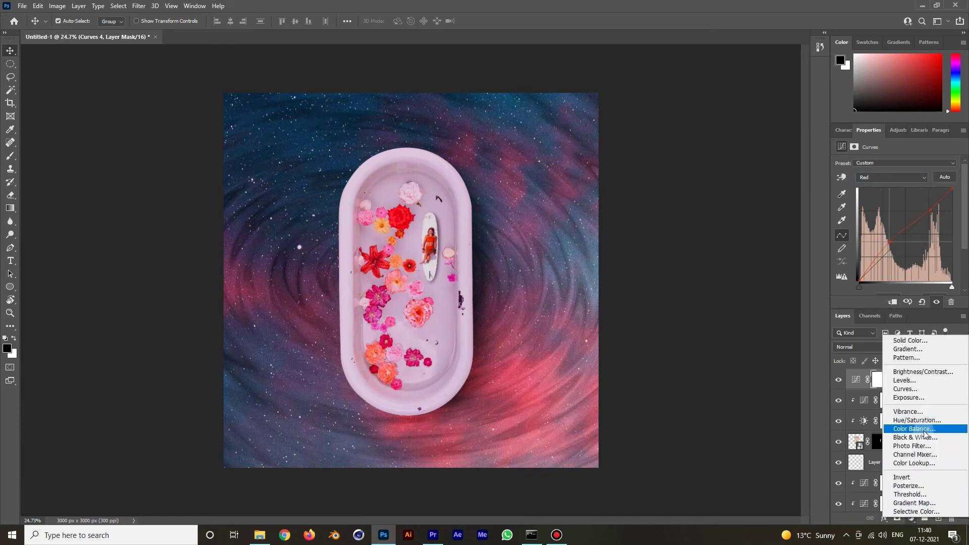
left_click(921, 456)
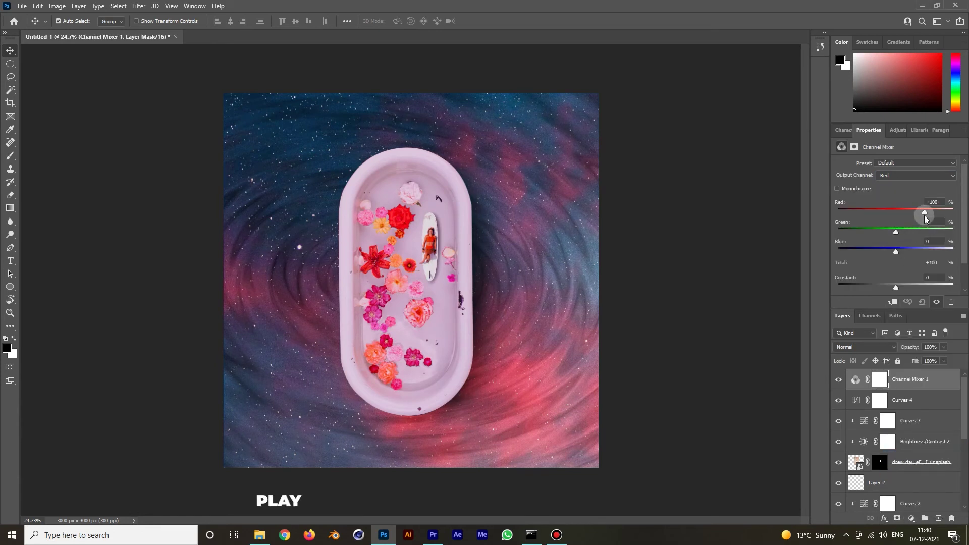
left_click_drag(896, 252, 896, 253)
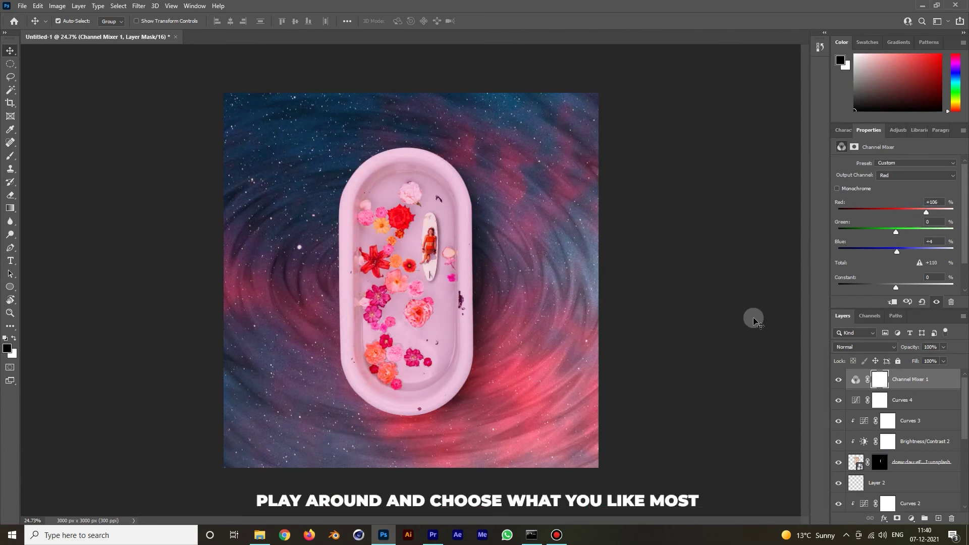
left_click(911, 519)
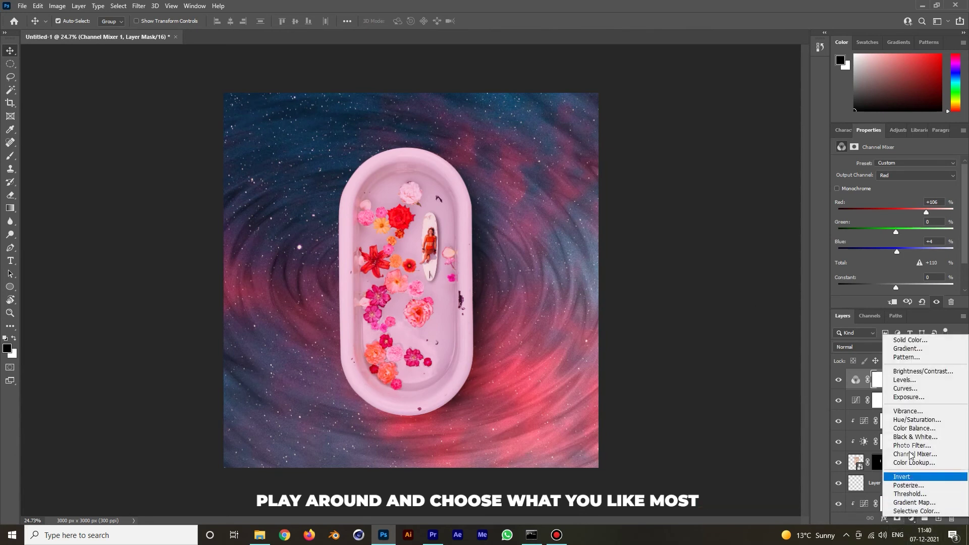
left_click(702, 402)
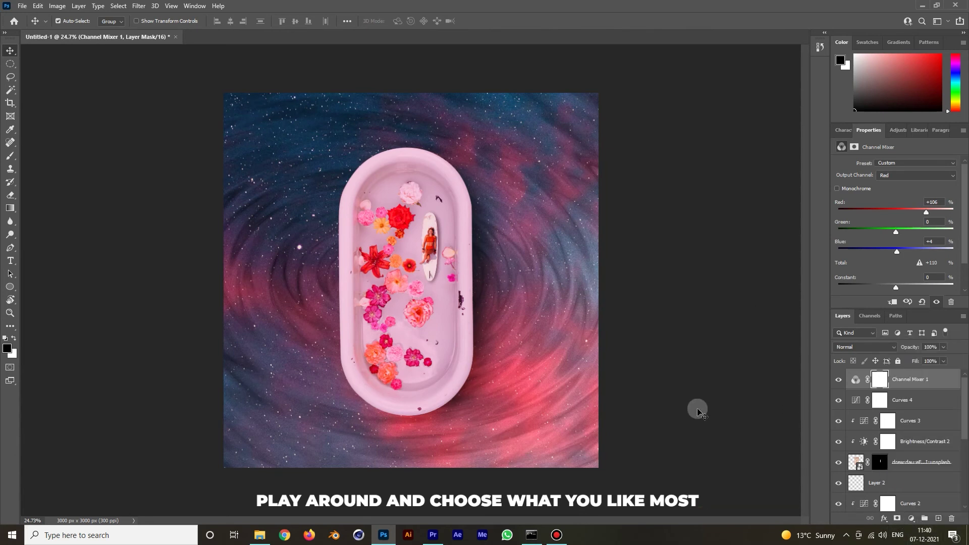
- Add the text "PEACE" on the sky beside the bathtub's upper end
key("t")
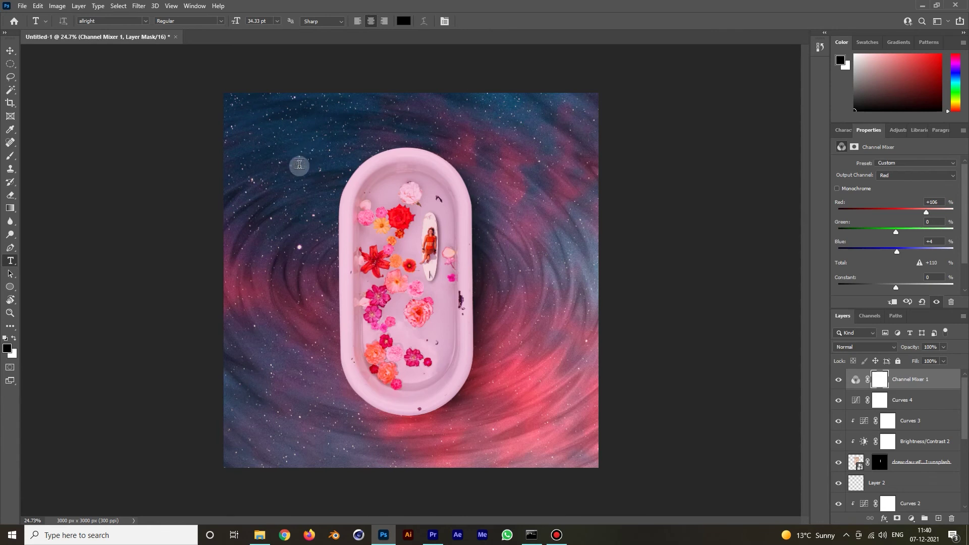
left_click(299, 164)
type("PEACE")
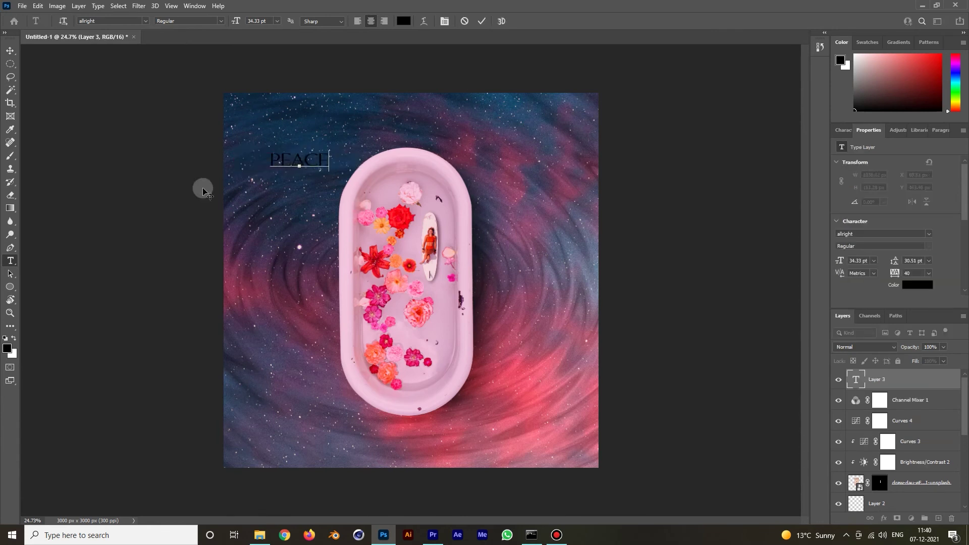
left_click(10, 50)
- Change the colour of the PEACE text to white (ffffff)
left_click(918, 284)
left_click_drag(631, 174, 587, 154)
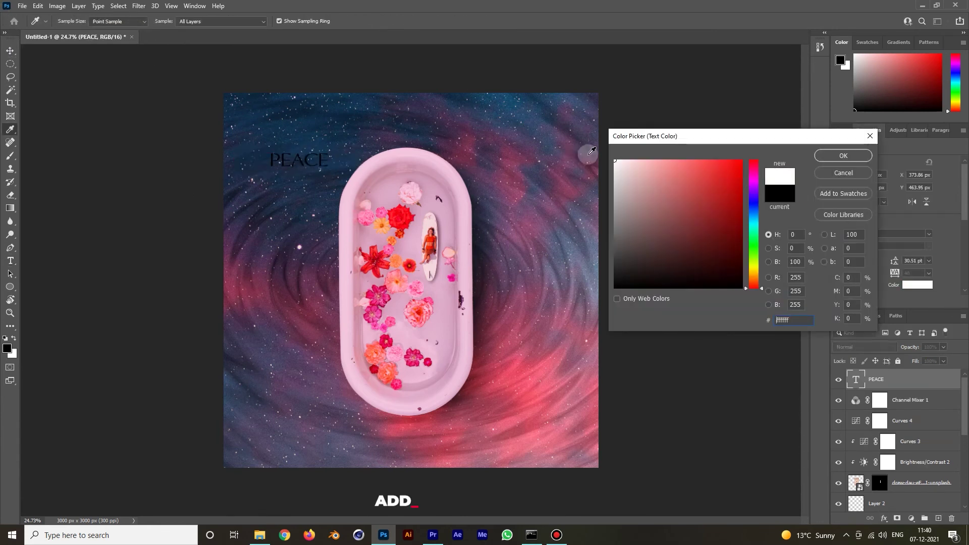
left_click(838, 157)
- Enlarge the PEACE text to about 233%, centred above the bathtub, and set its tracking to 480
key("ctrl+t")
left_click_drag(328, 151, 444, 123)
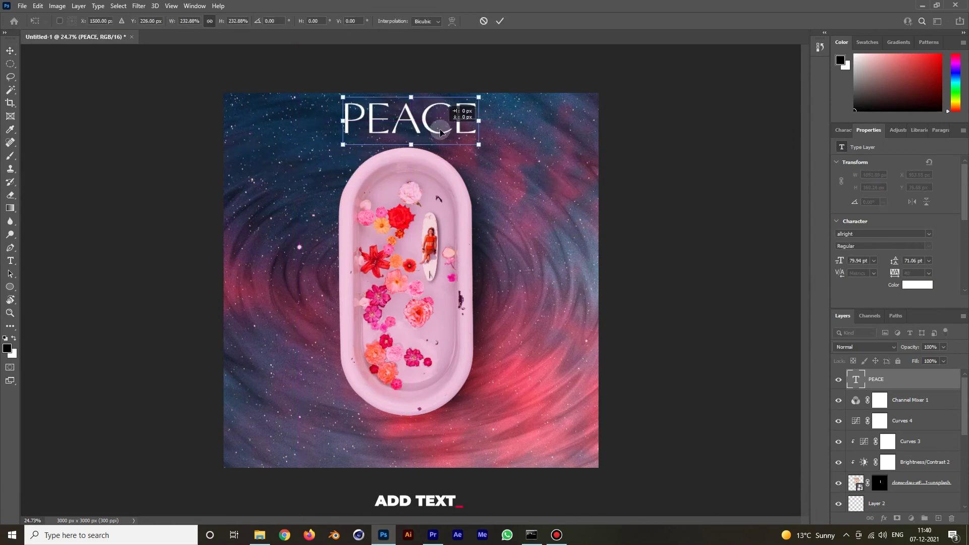
key("Return")
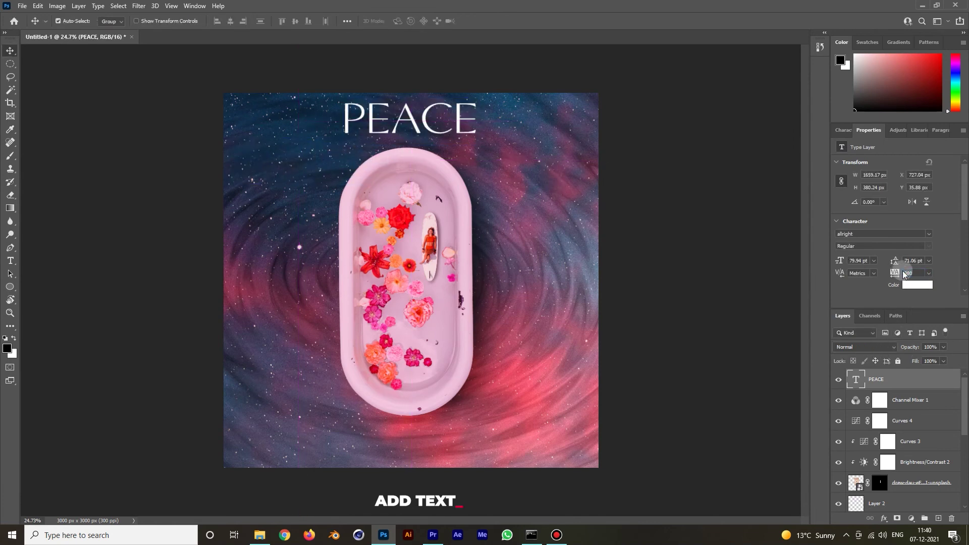
left_click_drag(895, 273, 898, 273)
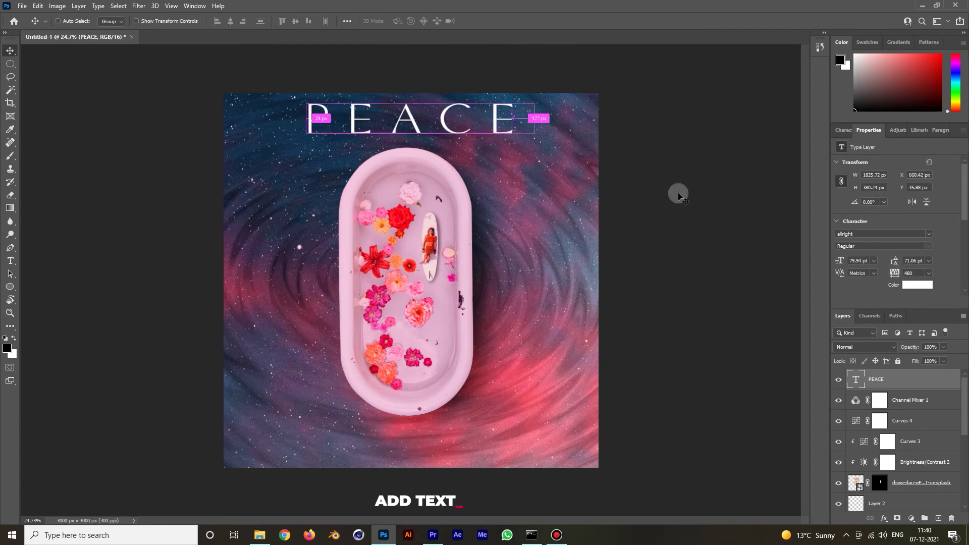
left_click(737, 271, "ctrl")
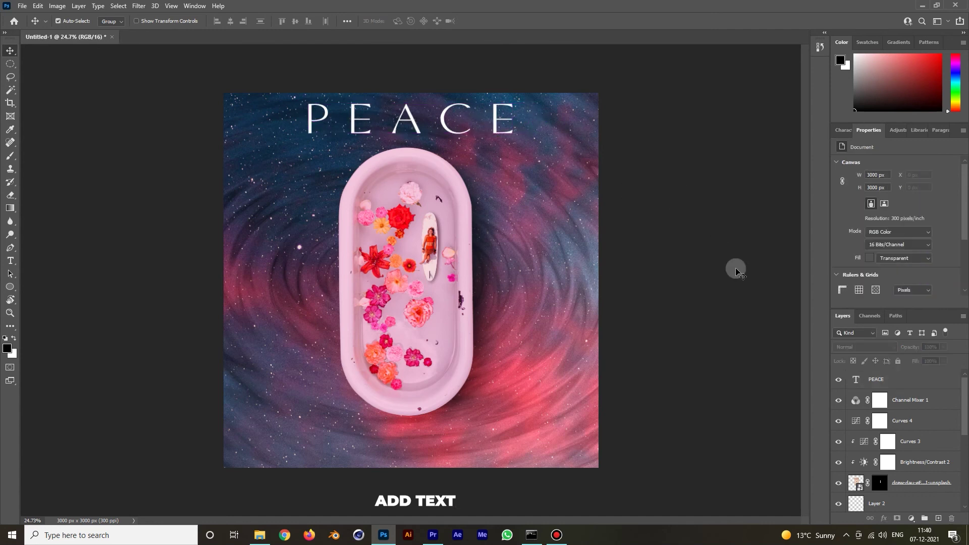
- Shift the PEACE text, bathtub, flowers and surfboarder layers down together by about 90 px, leaving the sky in place
left_click(900, 385)
scroll(917, 412, "down", 5)
left_click(887, 463, "shift")
scroll(876, 485, "up", 5)
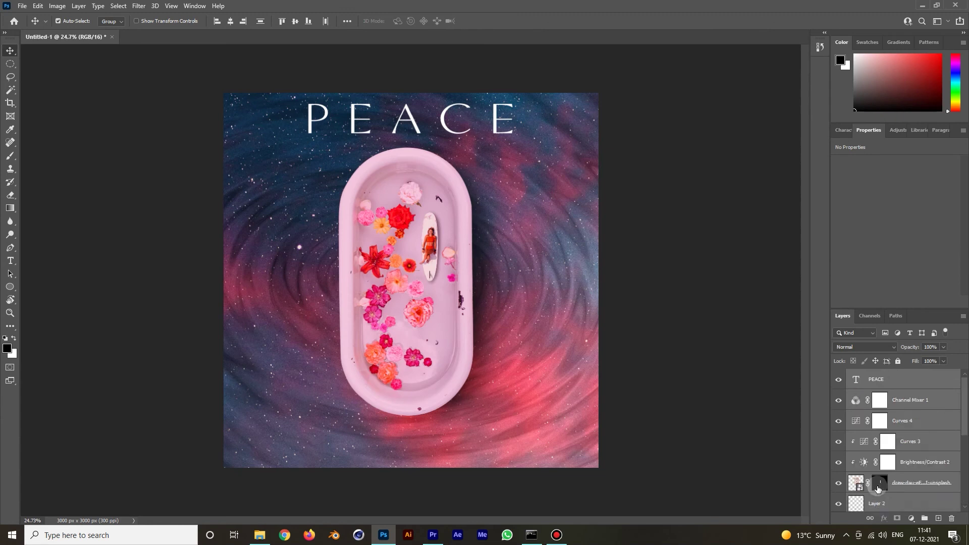
key("shift+Down")
key("shift+Down")
key("shift+Down")
key("shift+Down")
key("shift+Down")
key("shift+Down")
key("shift+Down")
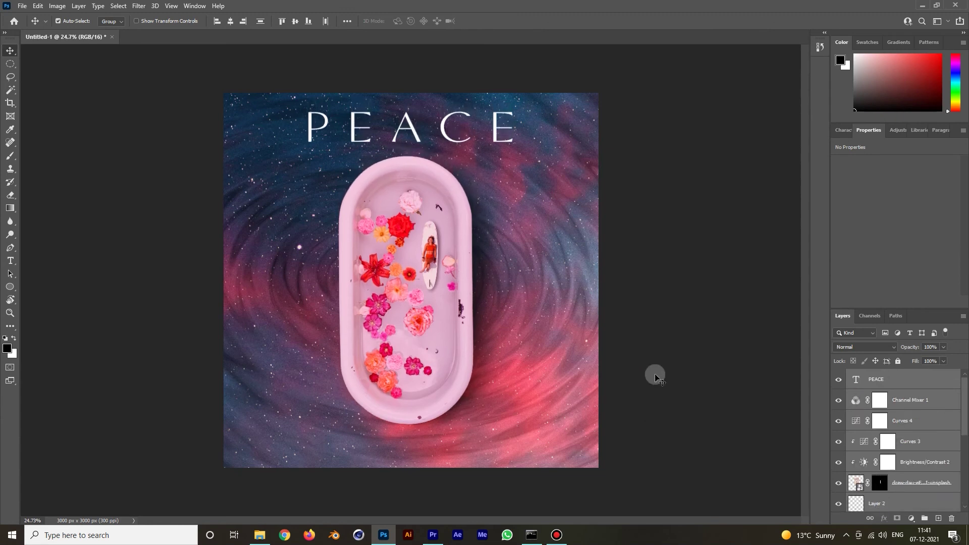
left_click(671, 333)
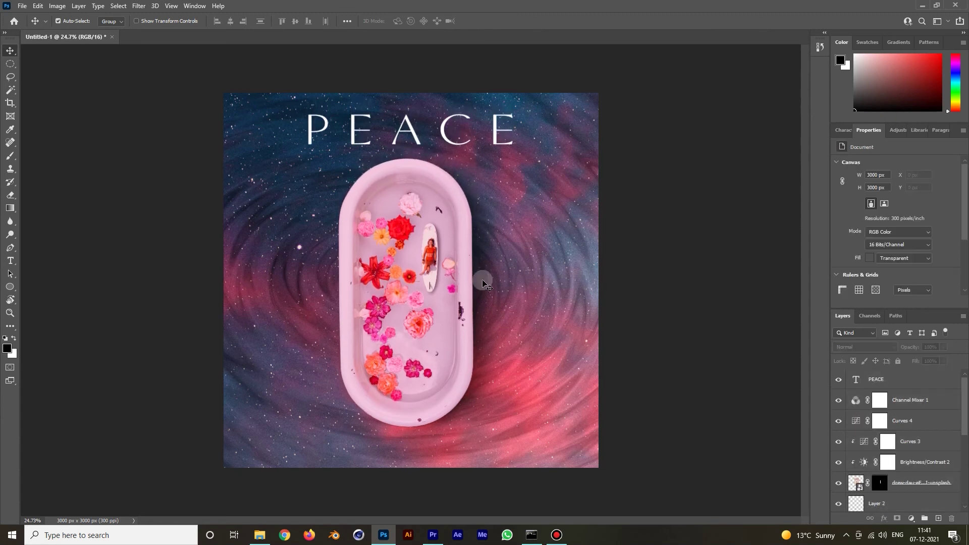
- Place overlay.jpg across the whole canvas as the topmost layer and set its blend mode to Lighten
left_click(260, 535)
left_click_drag(224, 119, 416, 361)
key("Return")
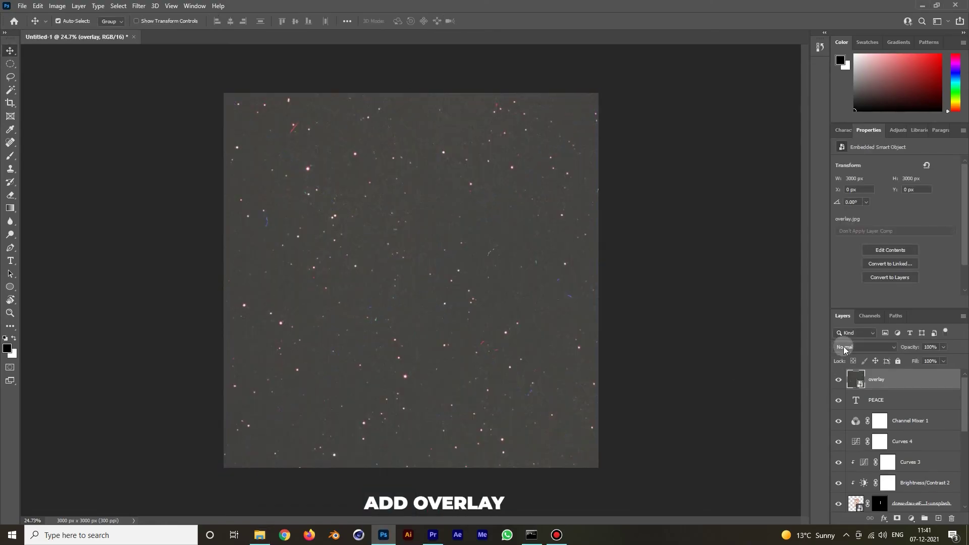
left_click(853, 347)
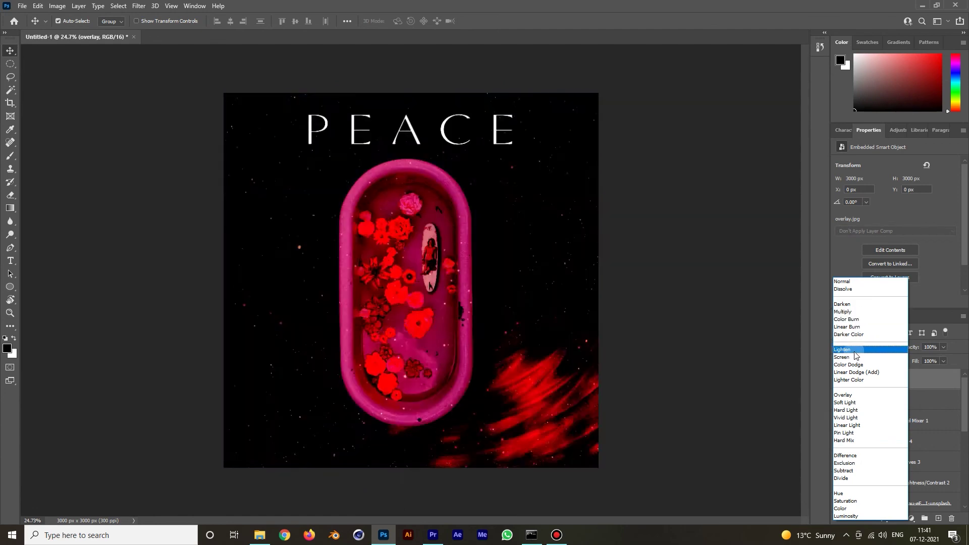
left_click(856, 352)
- Add a Levels adjustment clipped to the overlay layer with its output white level lowered to 117
left_click(911, 519)
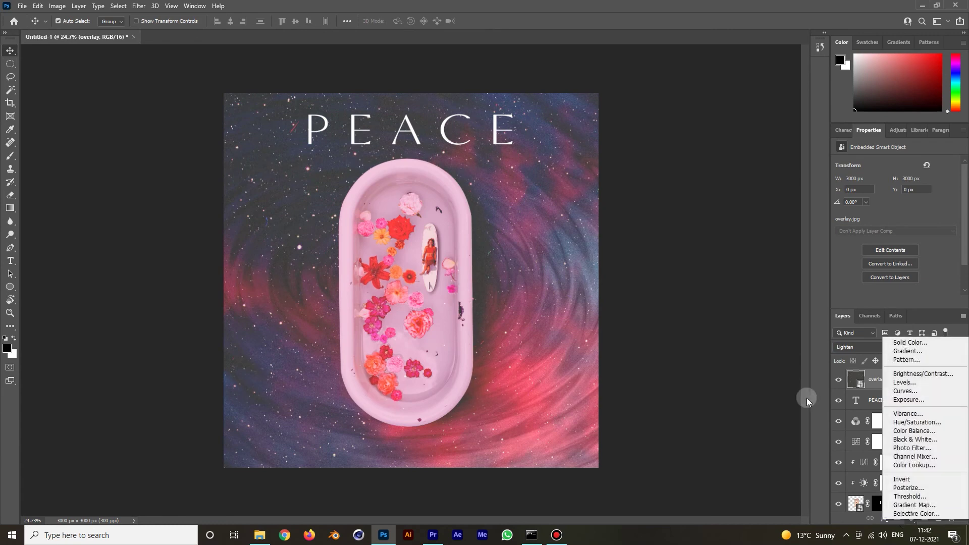
left_click(762, 397)
left_click(911, 519)
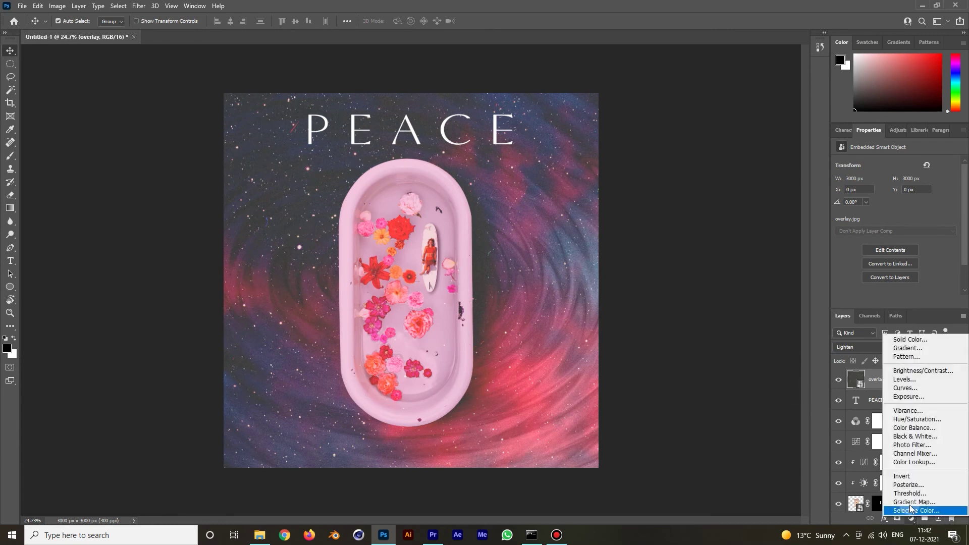
left_click(918, 383)
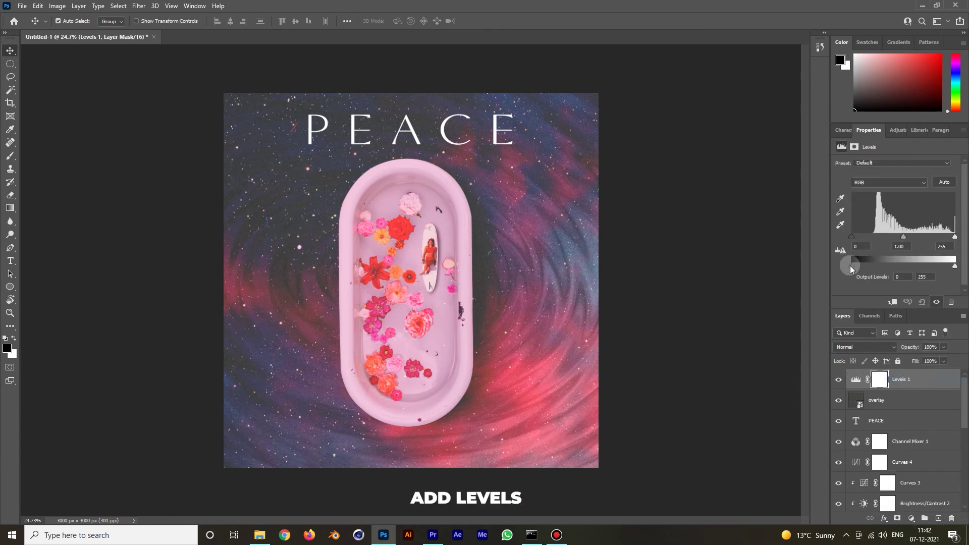
left_click_drag(852, 266, 828, 278)
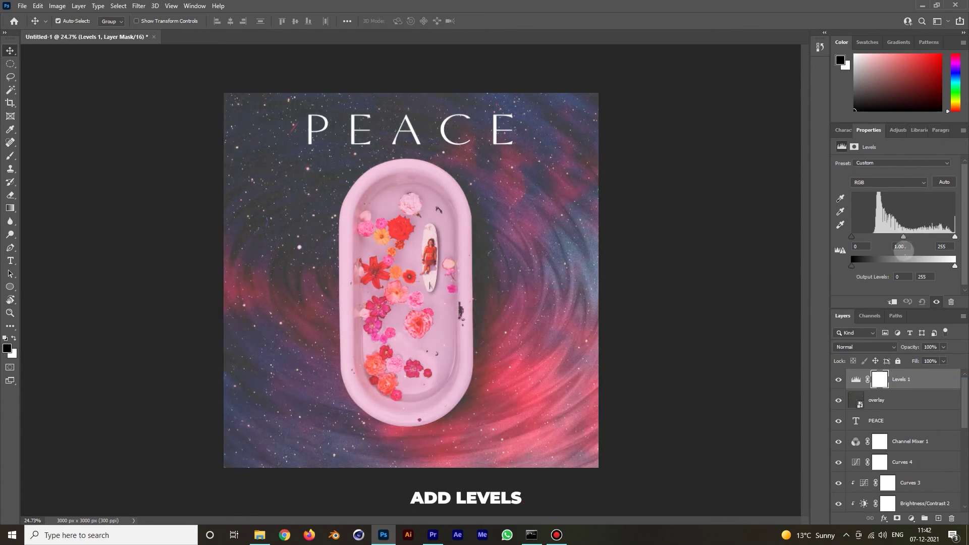
left_click_drag(956, 267, 900, 266)
left_click(894, 302)
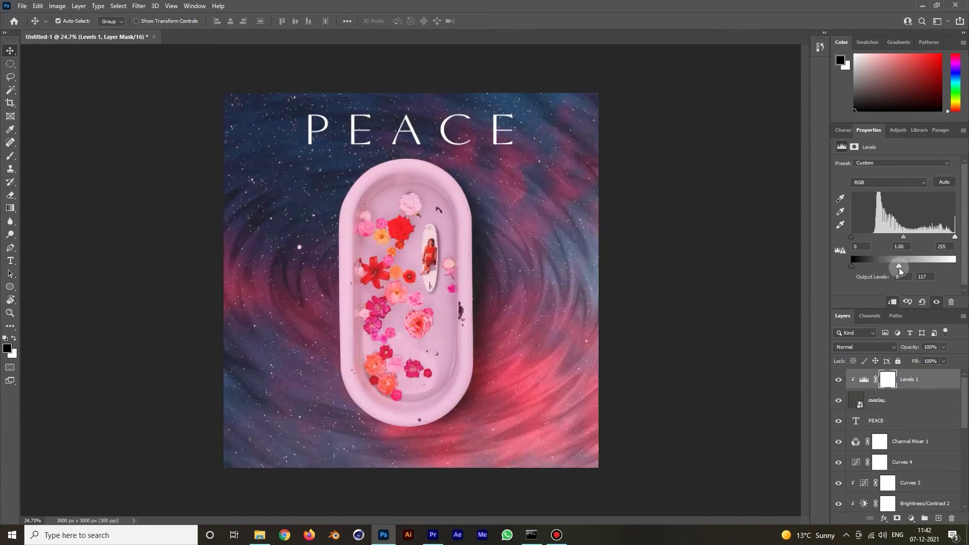
- Set the input black level of Levels 1 to 26 and raise its output white level past 153 to strengthen the star overlay
left_click_drag(852, 238, 862, 238)
mouse_move(902, 269)
left_mouse_down()
mouse_move(916, 268)
mouse_move(910, 277)
left_mouse_up()
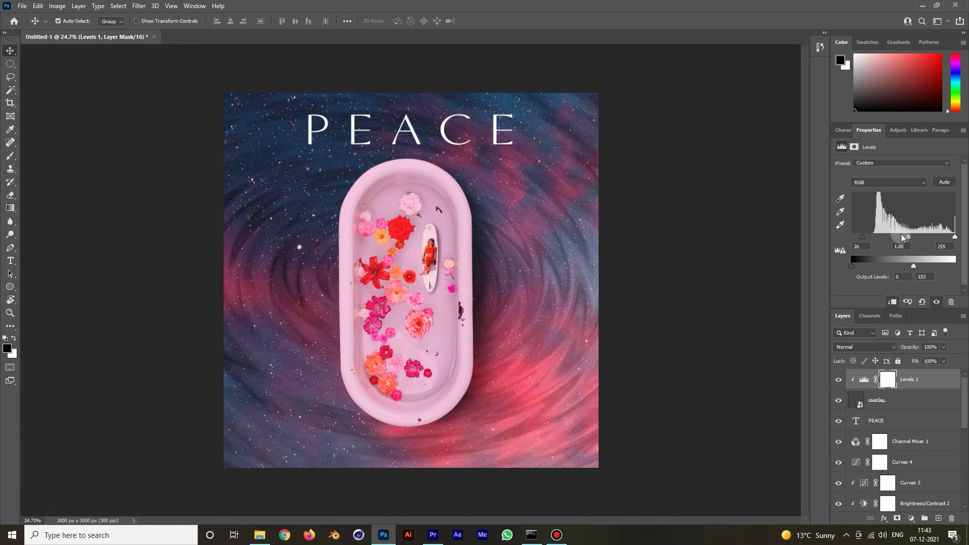
left_click(684, 229)
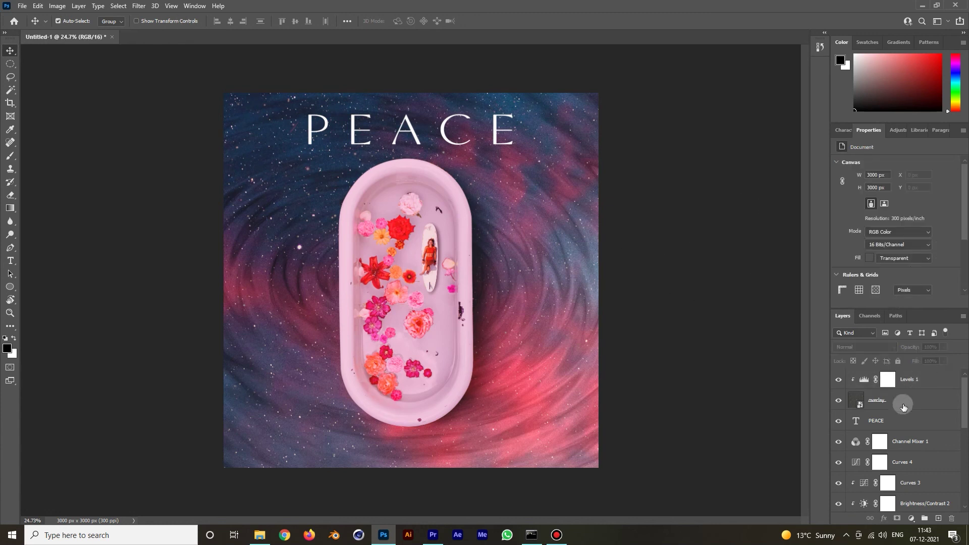
left_click(921, 384)
left_click_drag(914, 267, 943, 276)
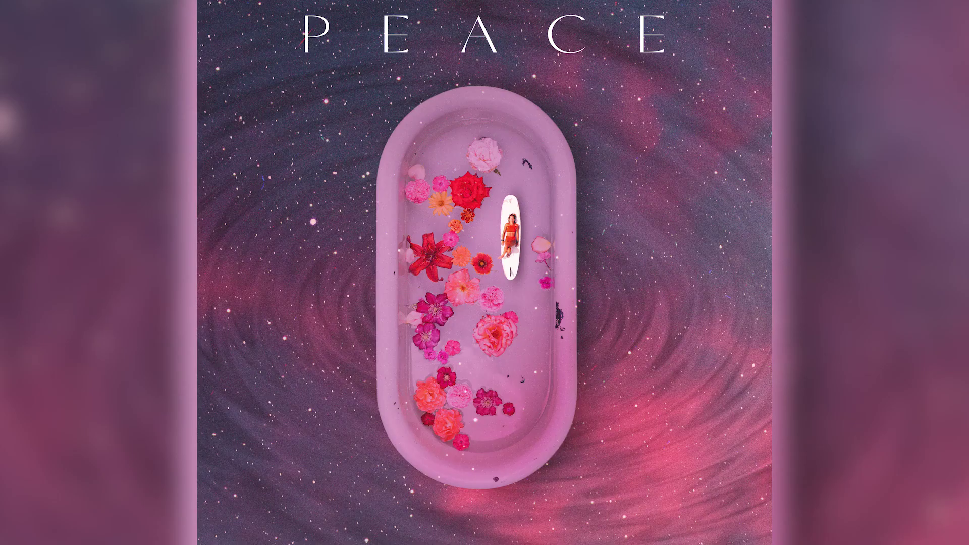